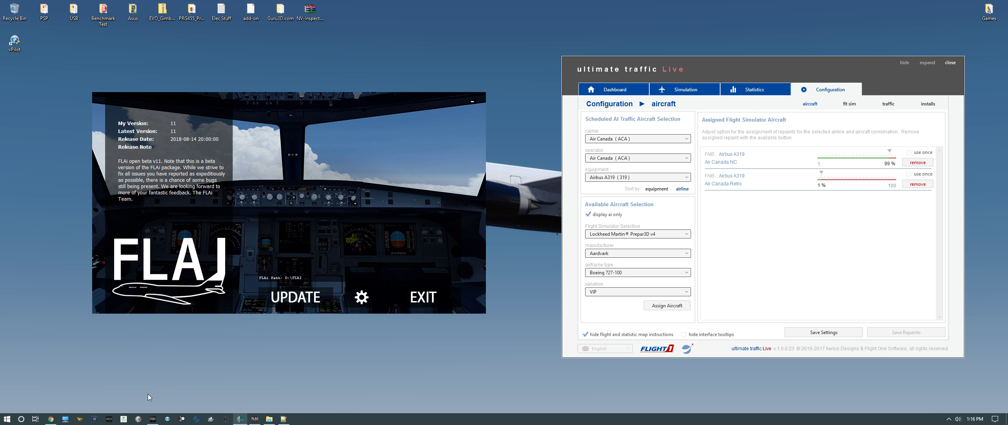
# Open the 850 Evo SSD (D:) drive in File Explorer, minimize it, and exit the FLAI launcher
pyautogui.click(66, 419)
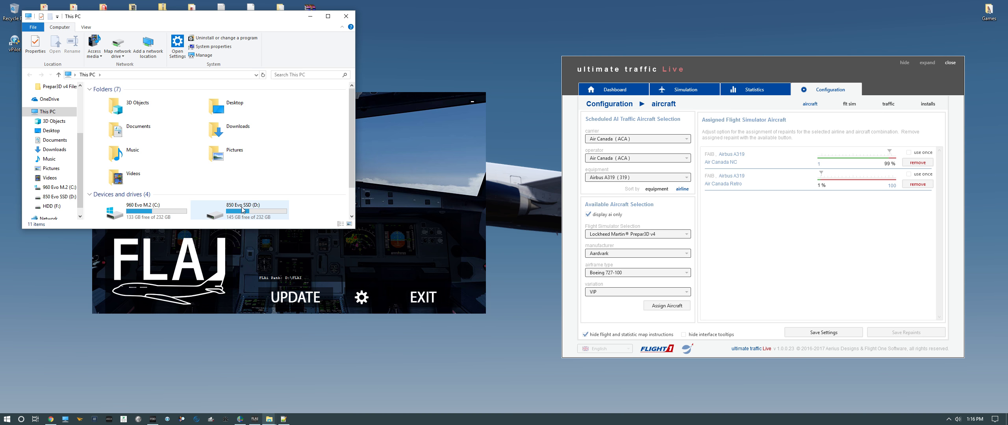
pyautogui.doubleClick(236, 210)
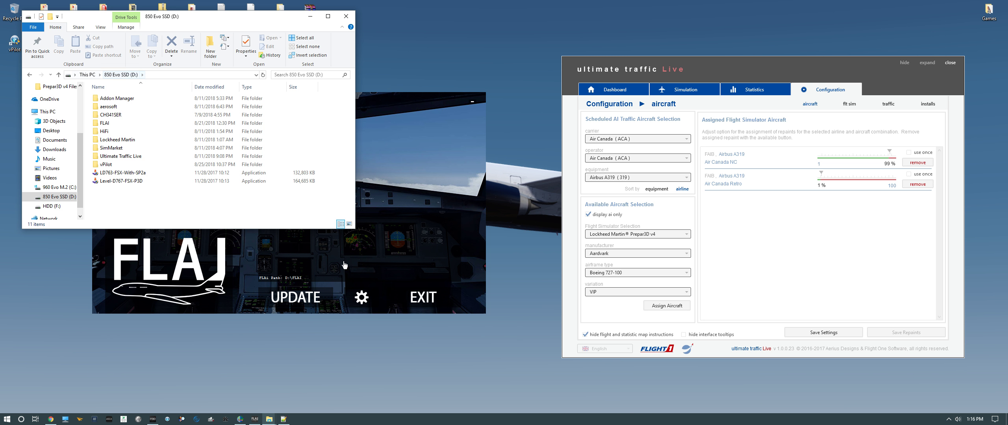
pyautogui.click(309, 17)
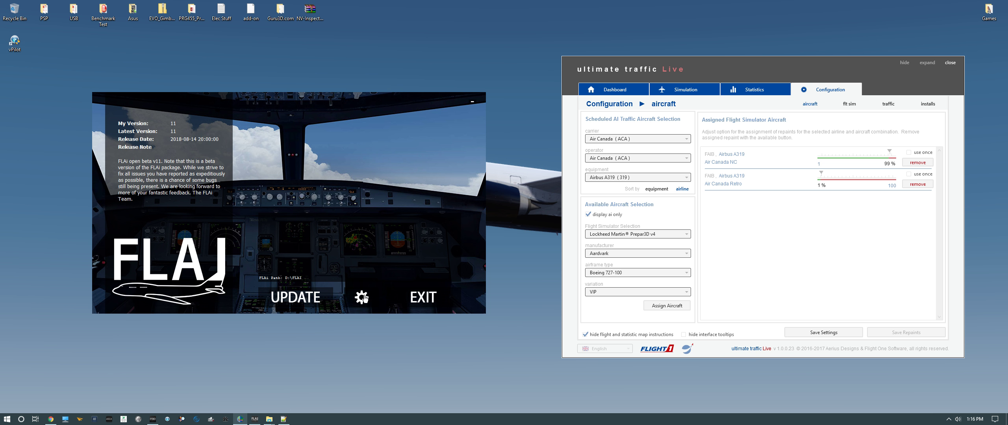
pyautogui.click(472, 102)
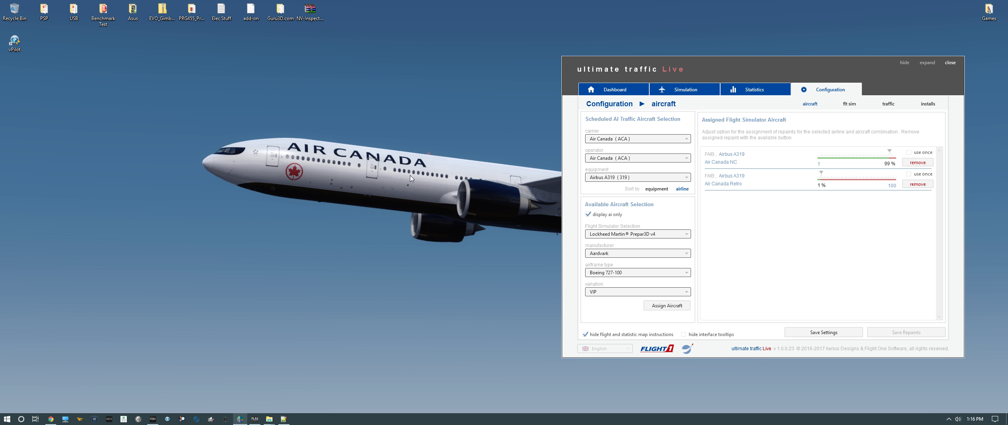
# Switch to simobjects.cfg in Notepad++ and decline reloading the file from disk
pyautogui.click(285, 420)
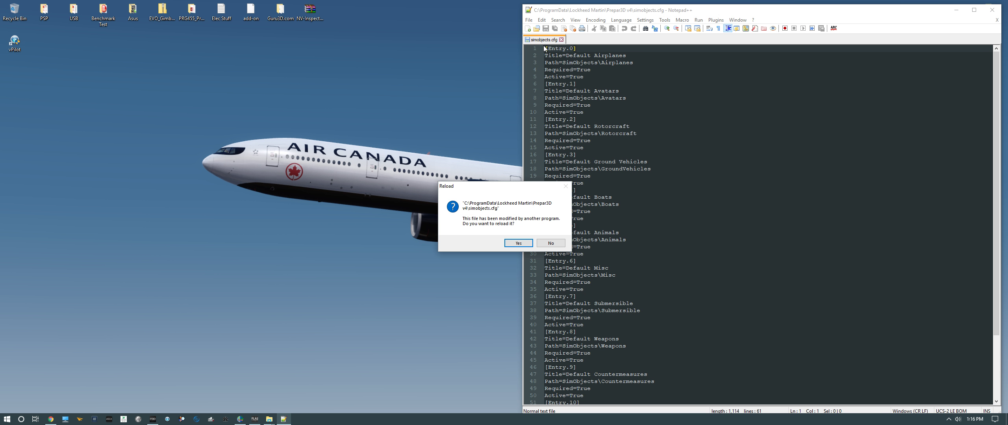
pyautogui.click(550, 243)
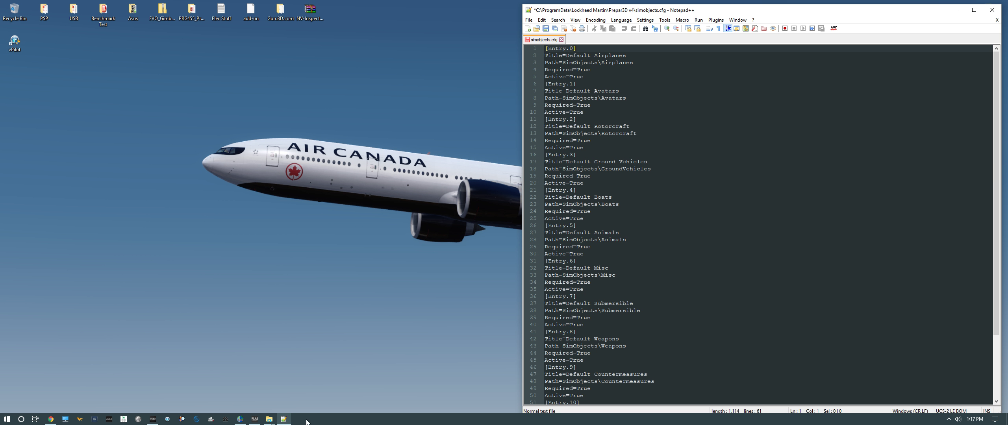
# Browse File Explorer to the C:\ProgramData\Lockheed Martin\Prepar3D v4 folder containing simobjects.cfg
pyautogui.click(270, 420)
pyautogui.click(248, 394)
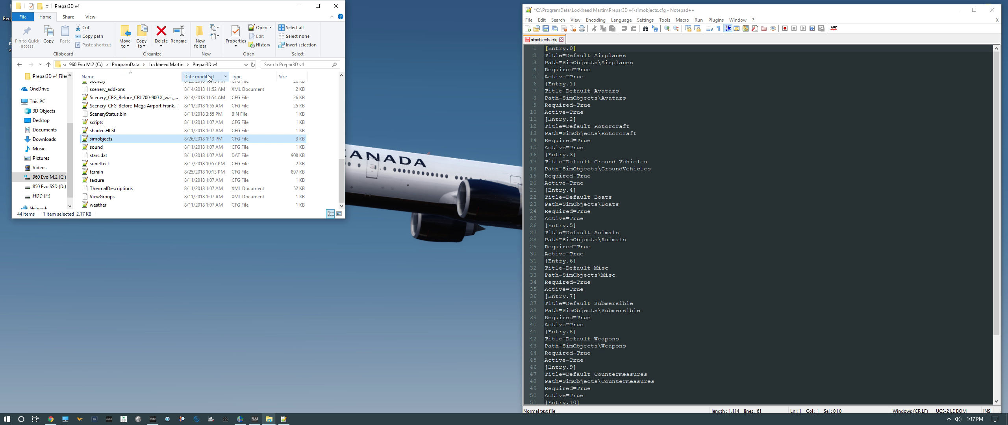
pyautogui.click(19, 65)
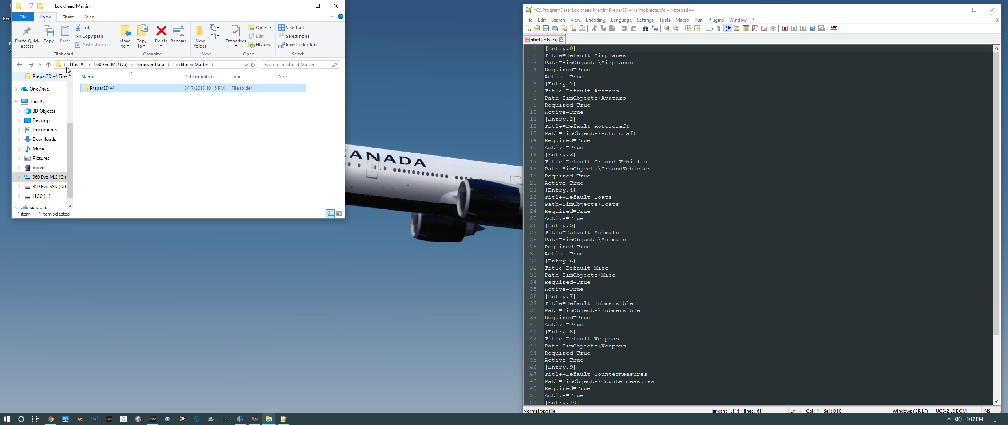
pyautogui.click(31, 64)
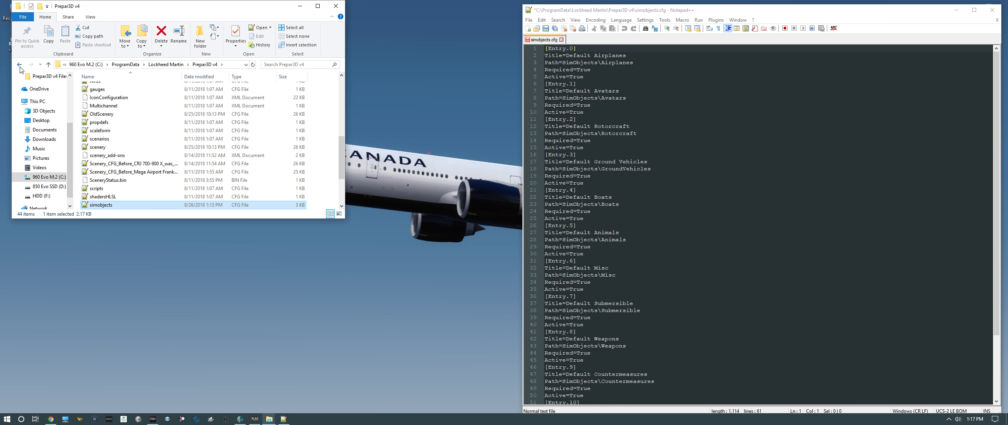
pyautogui.click(19, 65)
pyautogui.click(19, 65)
pyautogui.click(19, 65)
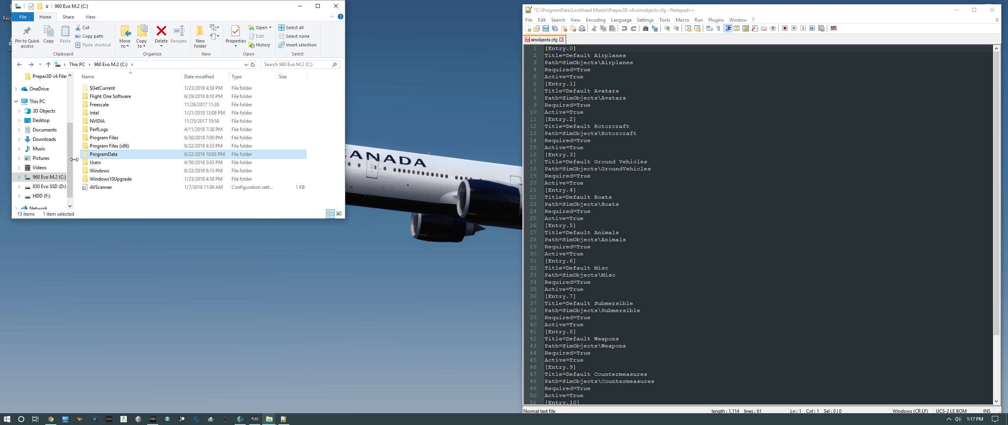
pyautogui.click(20, 65)
pyautogui.doubleClick(112, 202)
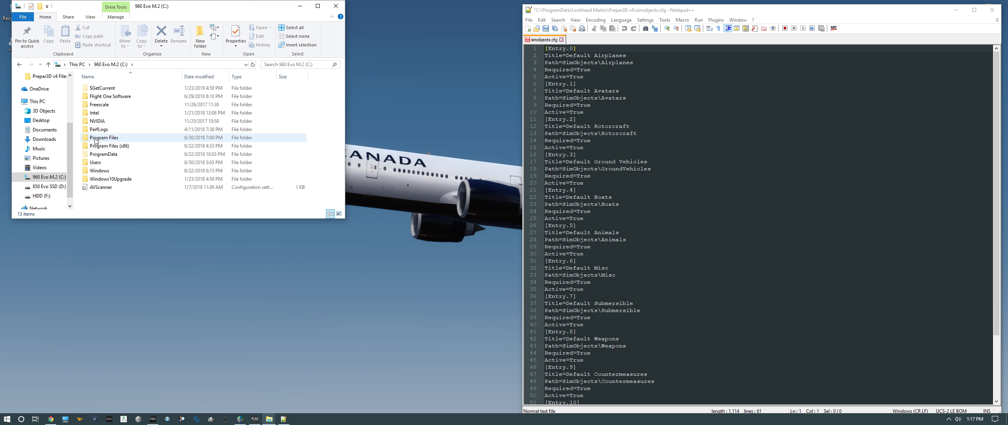
pyautogui.click(96, 155)
pyautogui.doubleClick(96, 156)
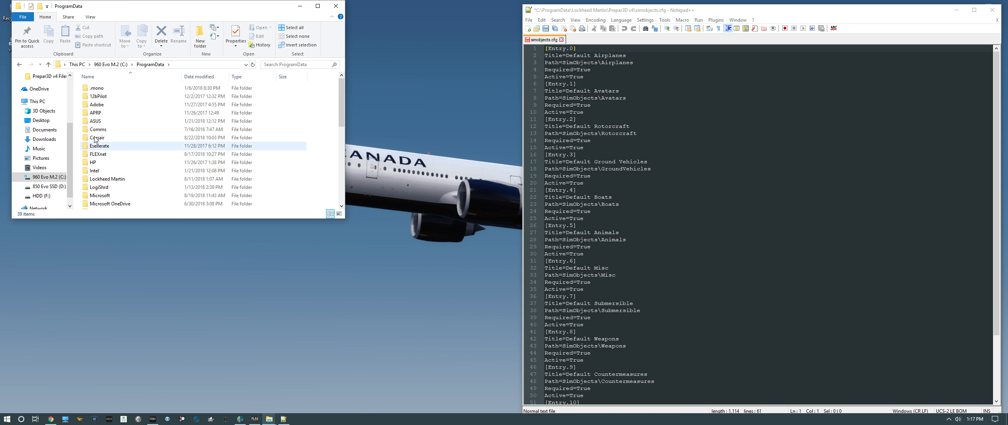
pyautogui.doubleClick(97, 184)
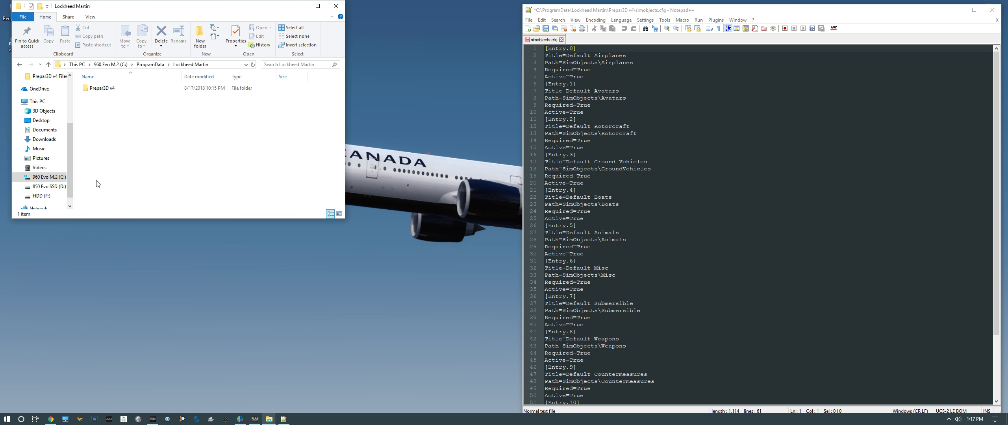
pyautogui.doubleClick(99, 88)
# Scroll to the end of simobjects.cfg and highlight the [Entry.11] FLAI traffic block and its Path value
pyautogui.scroll(-3, 104, 177)
pyautogui.scroll(-5, 103, 177)
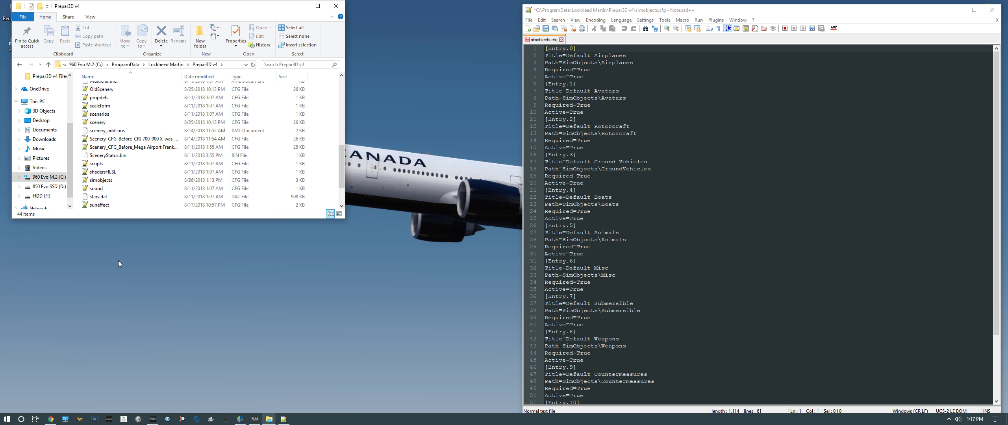
pyautogui.scroll(-4, 713, 218)
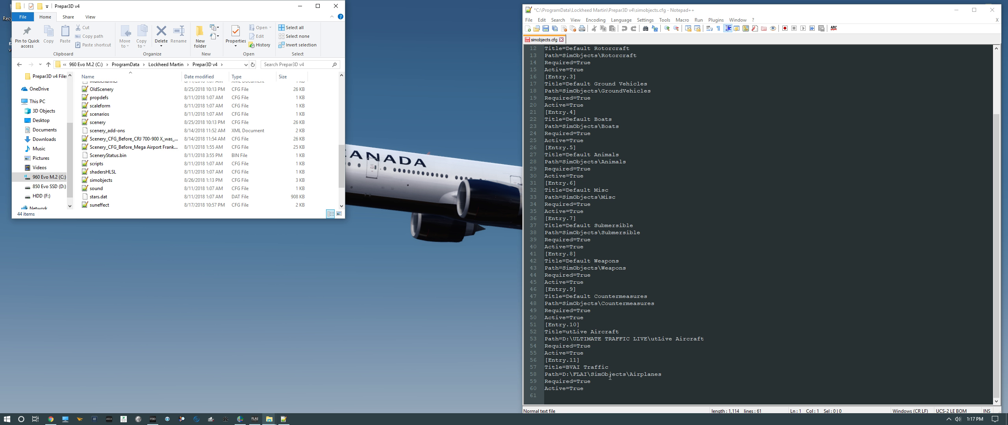
pyautogui.moveTo(589, 389); pyautogui.dragTo(547, 361)
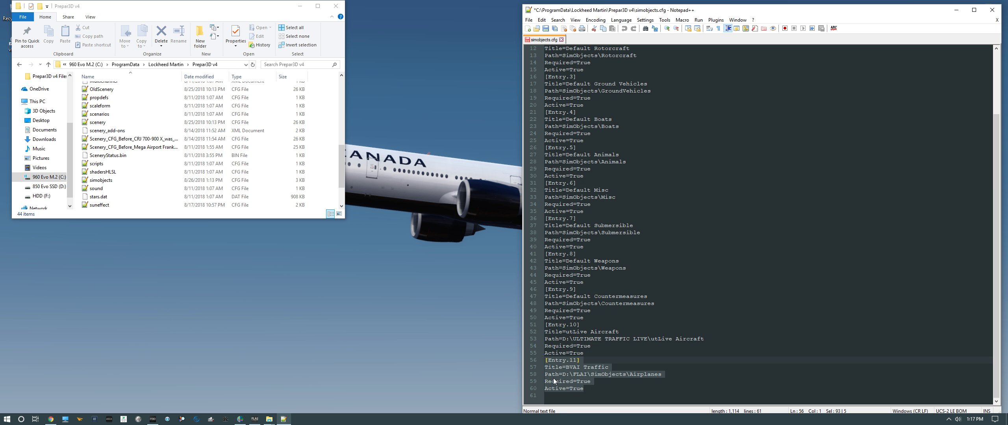
pyautogui.moveTo(666, 377); pyautogui.dragTo(567, 375)
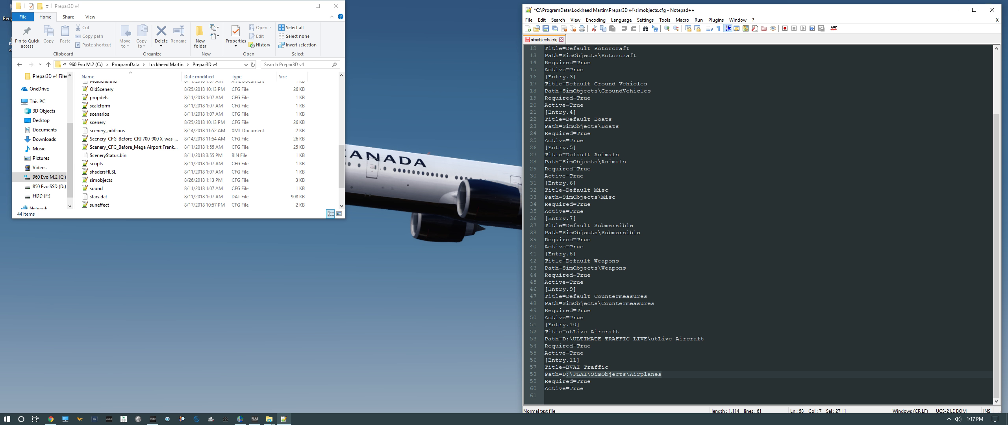
pyautogui.click(184, 314)
pyautogui.click(66, 419)
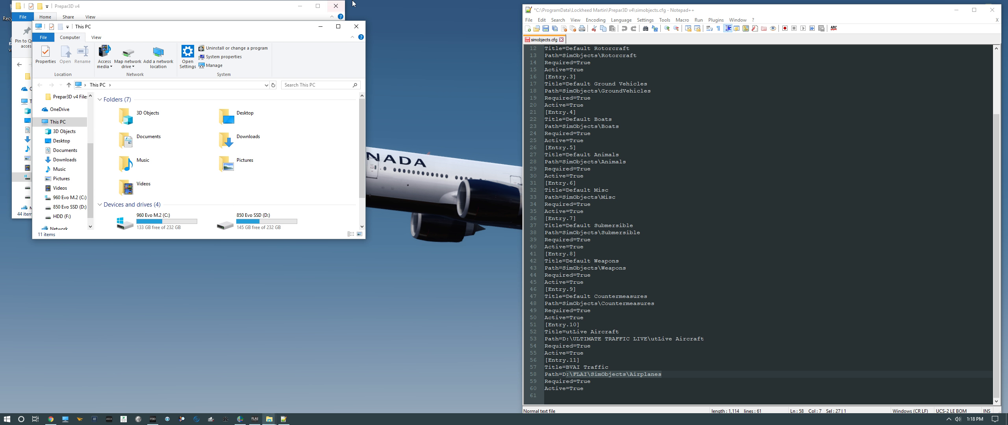
pyautogui.click(356, 27)
# Open the D:\FLAI\SimObjects\Airplanes folder in File Explorer and inspect its address path
pyautogui.moveTo(268, 419)
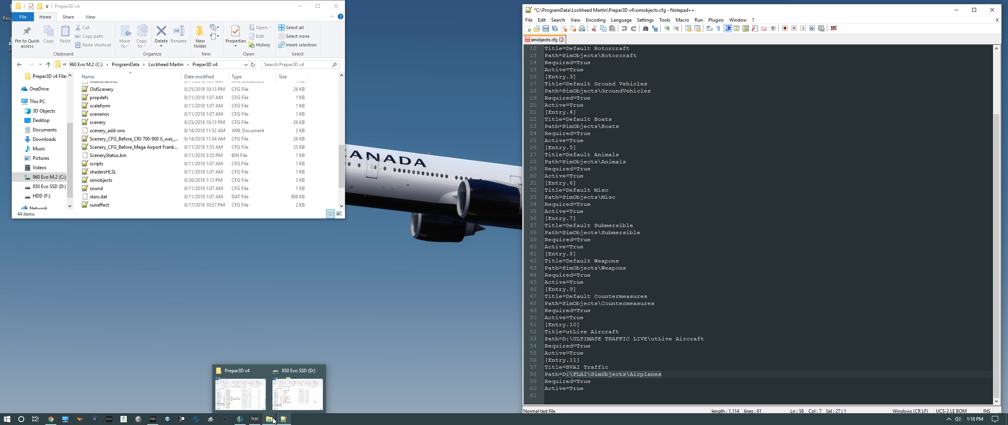
pyautogui.click(296, 392)
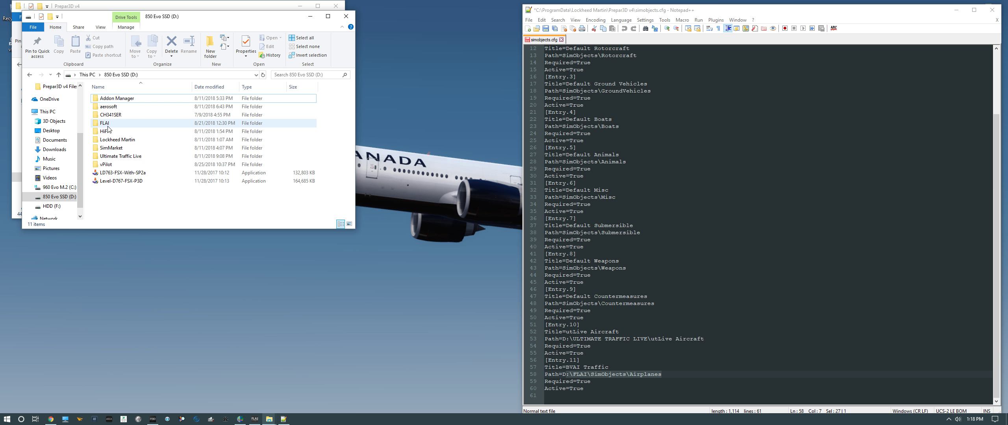
pyautogui.moveTo(108, 128)
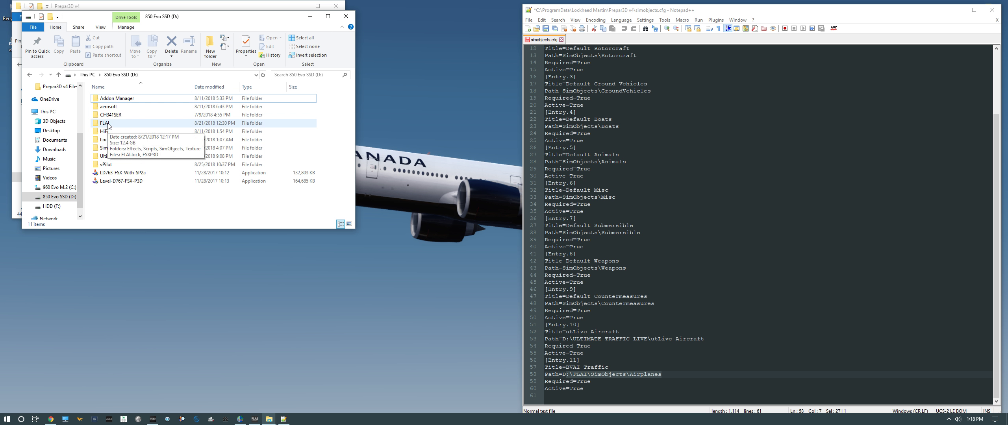
pyautogui.doubleClick(107, 124)
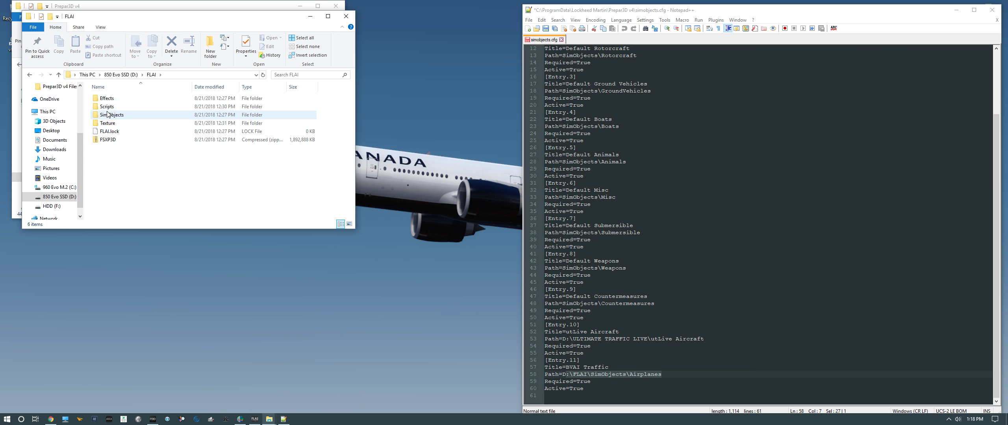
pyautogui.doubleClick(107, 115)
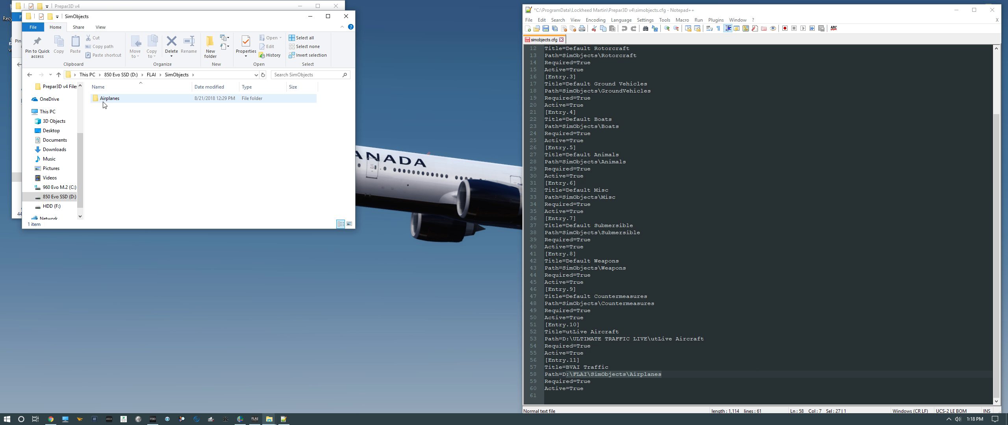
pyautogui.doubleClick(104, 103)
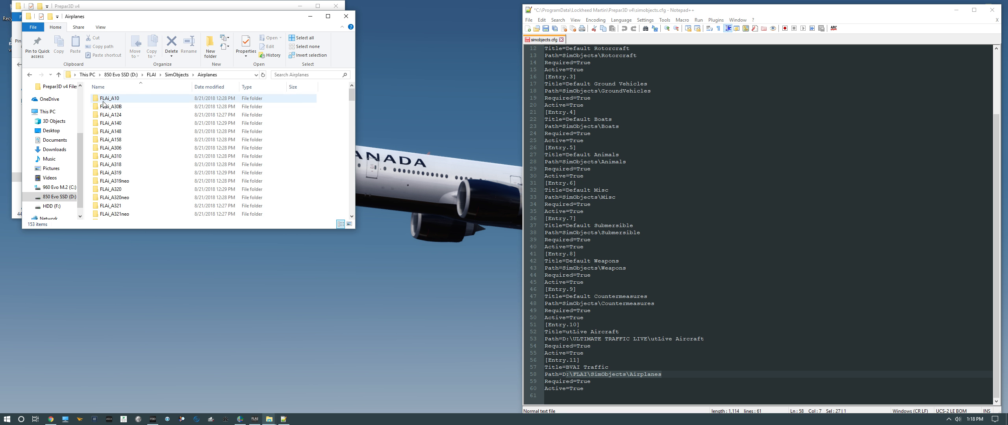
pyautogui.click(234, 75)
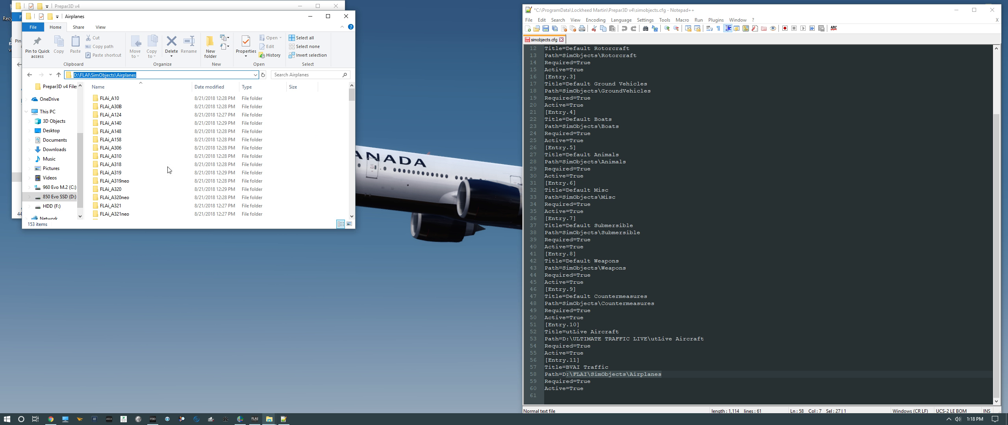
# Compare the Entry.11 Path line in simobjects.cfg against the FLAI Airplanes folder path
pyautogui.scroll(-20, 136, 197)
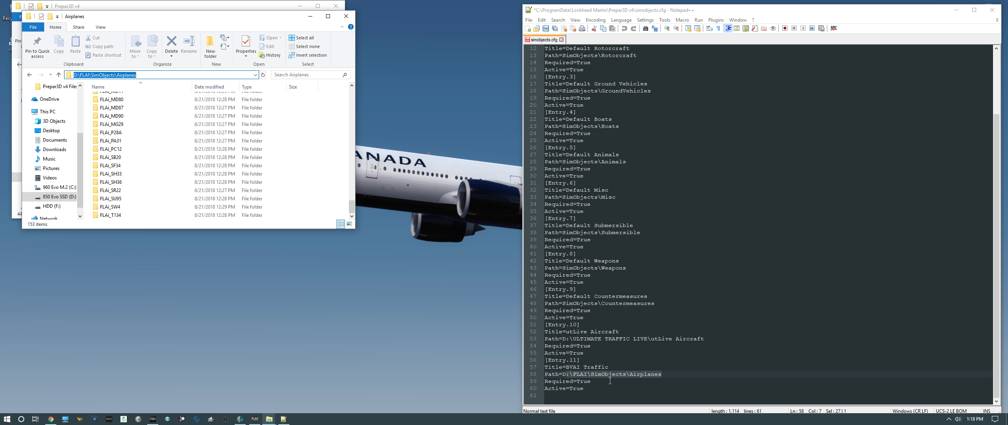
pyautogui.moveTo(563, 373); pyautogui.dragTo(660, 377)
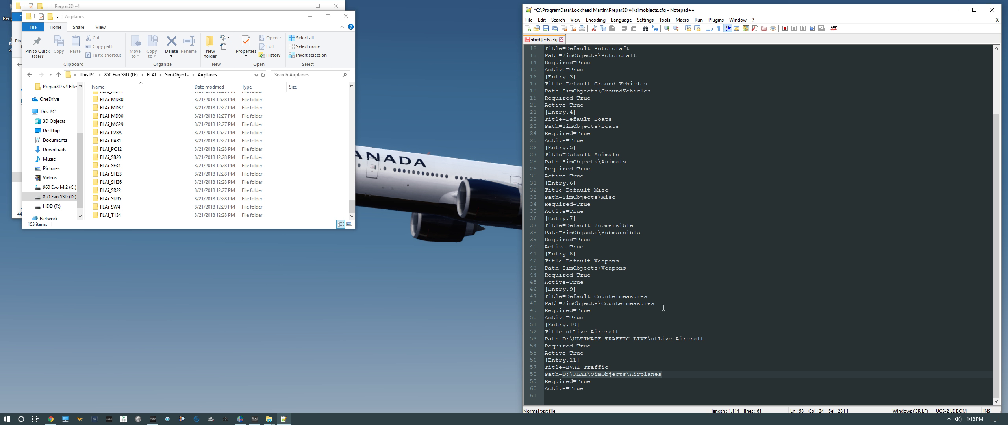
pyautogui.click(696, 379)
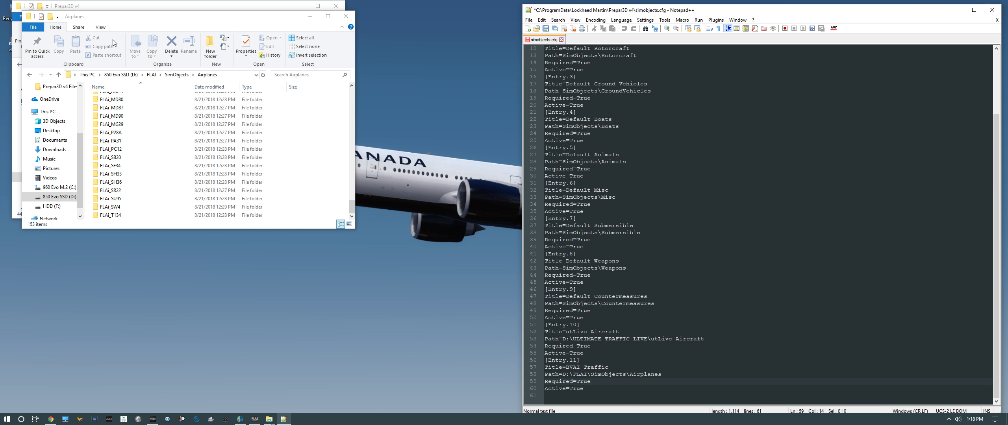
pyautogui.scroll(20, 248, 173)
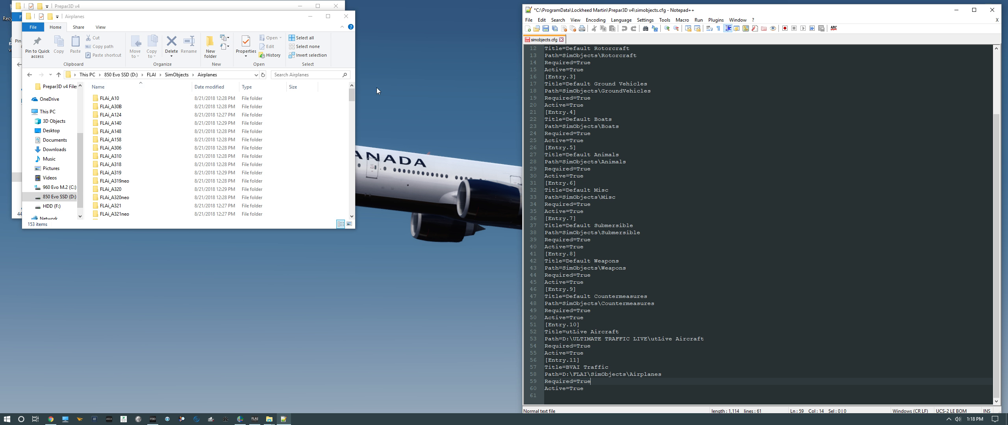
pyautogui.moveTo(598, 388); pyautogui.dragTo(547, 361)
# Close simobjects.cfg without saving, exit Notepad++, and close the File Explorer window
pyautogui.click(344, 16)
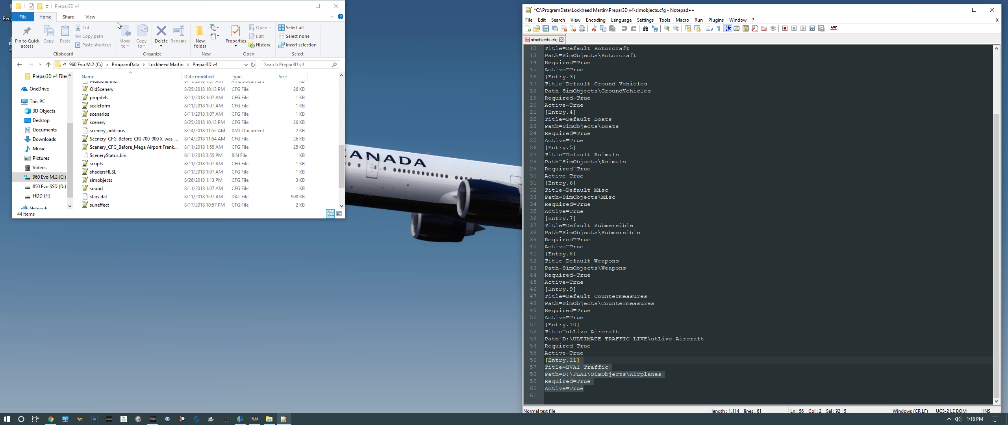
pyautogui.click(561, 40)
pyautogui.click(532, 241)
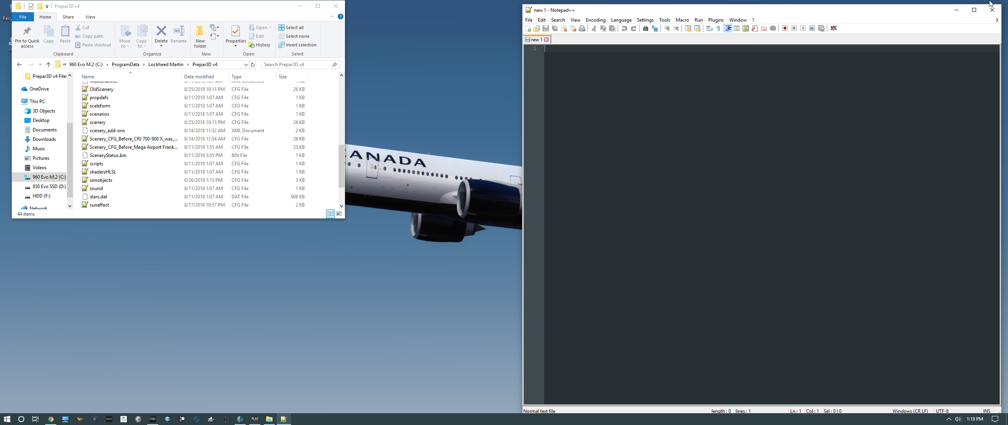
pyautogui.click(992, 10)
pyautogui.click(335, 6)
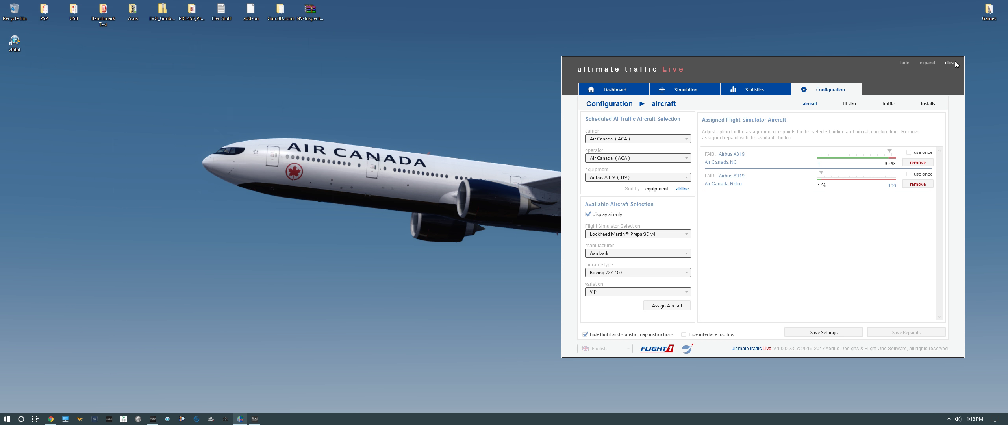
# Move the Ultimate Traffic Live window aside and close the program
pyautogui.moveTo(811, 63); pyautogui.dragTo(477, 63)
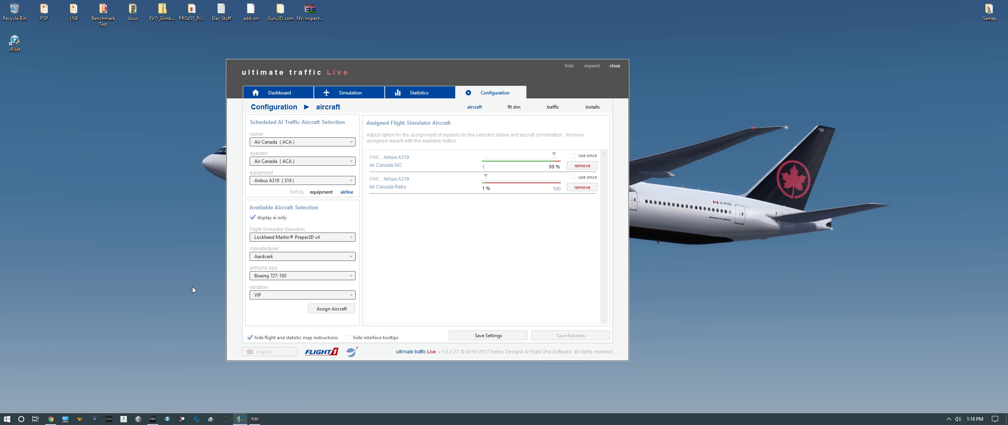
pyautogui.click(615, 66)
# Launch Ultimate Traffic Live again by searching for utl from the Start menu
pyautogui.click(7, 419)
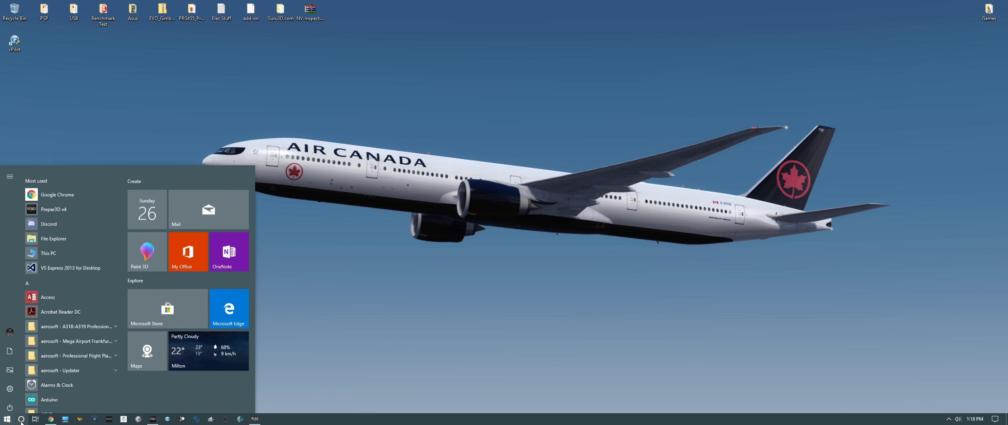
pyautogui.click(21, 419)
pyautogui.write('utl')
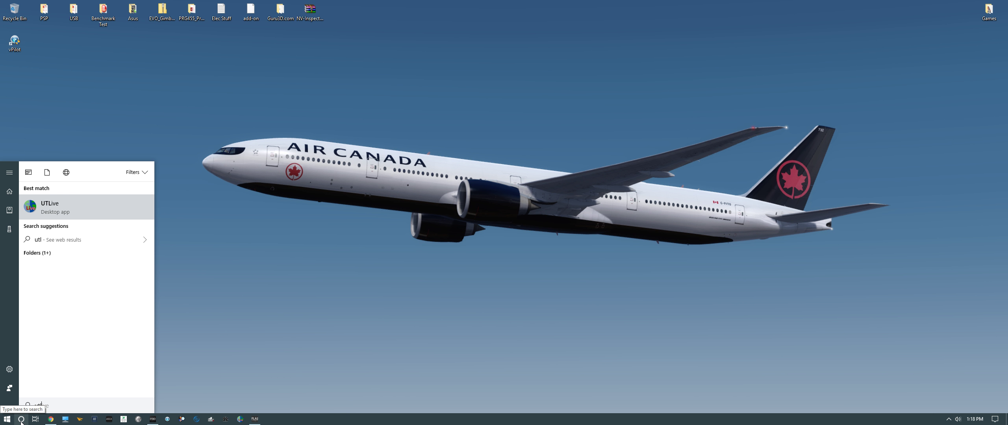
pyautogui.click(63, 207)
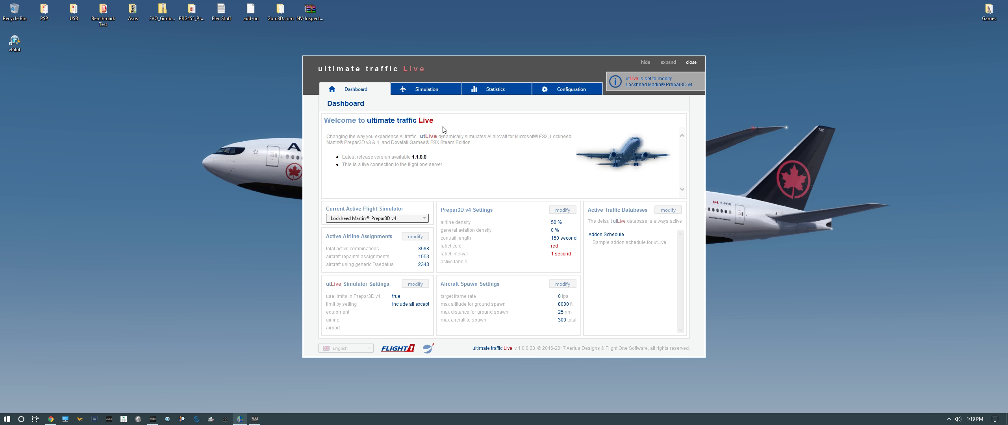
# Open the aircraft configuration page and review the carrier list with Air Canada (ACA) selected
pyautogui.click(587, 91)
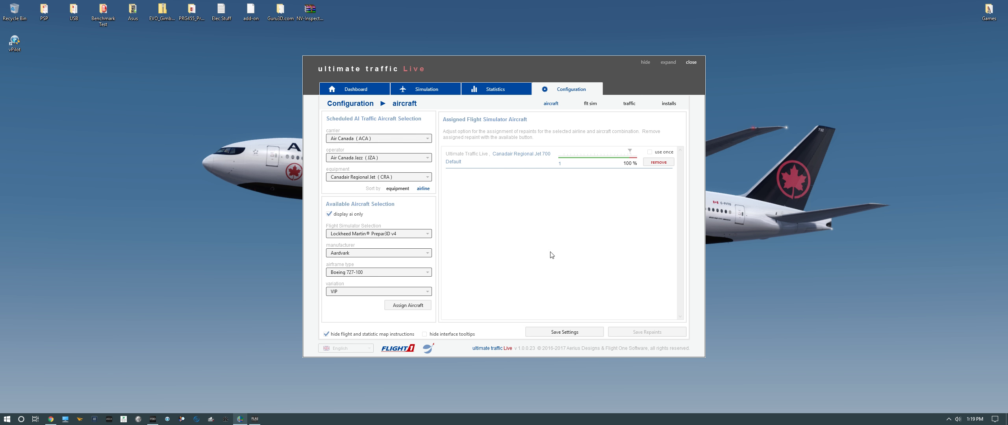
pyautogui.click(354, 89)
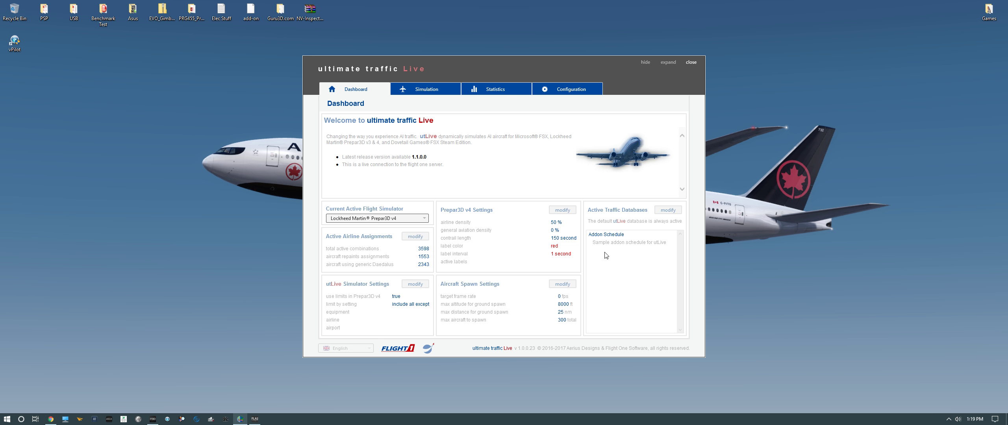
pyautogui.click(552, 94)
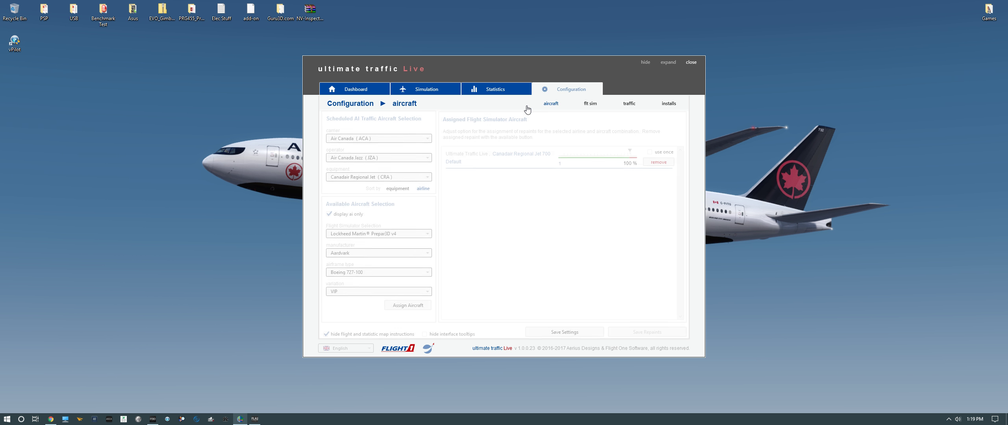
pyautogui.click(350, 139)
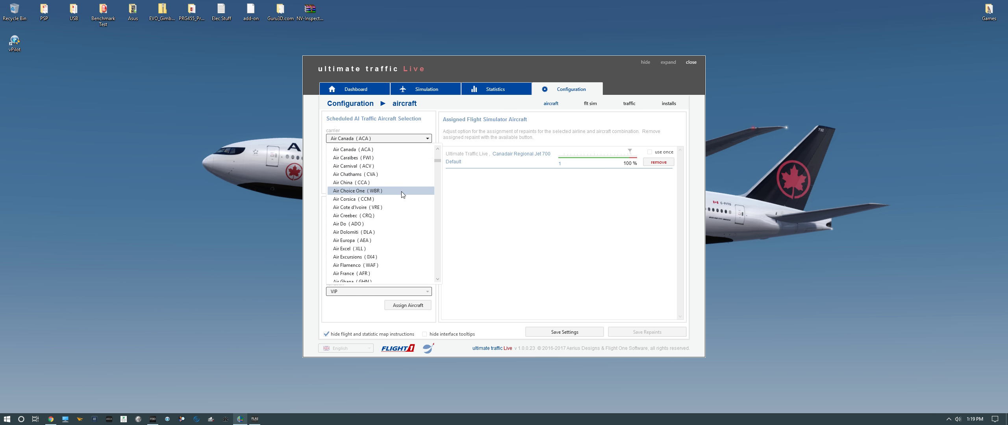
pyautogui.click(378, 139)
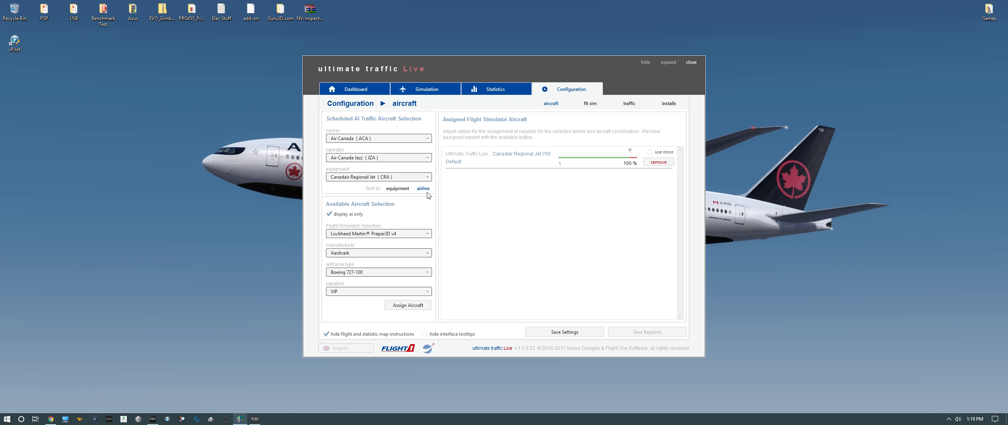
pyautogui.click(427, 138)
pyautogui.click(427, 139)
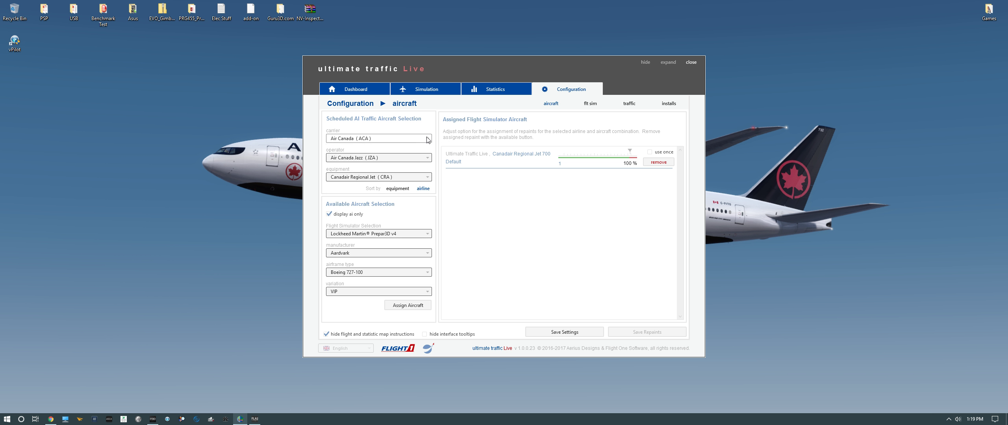
# Set the operator to Air Canada (ACA) and review the equipment list for the Airbus A319 (319)
pyautogui.click(387, 158)
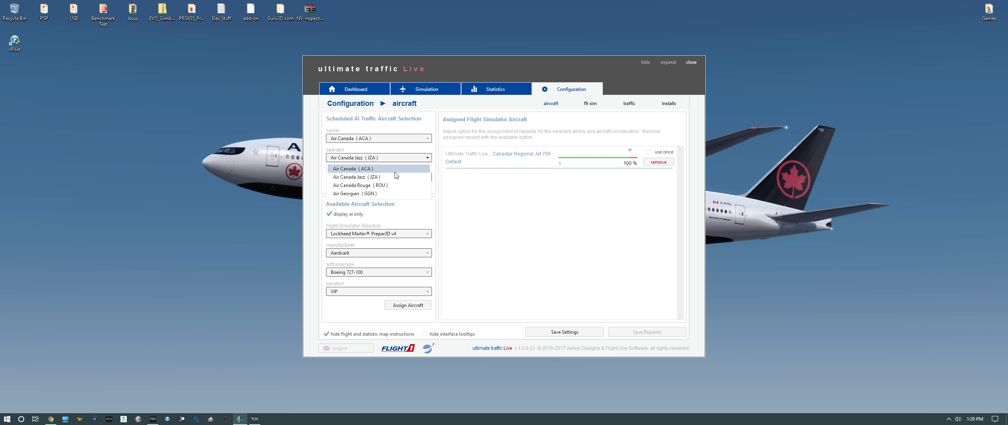
pyautogui.click(355, 168)
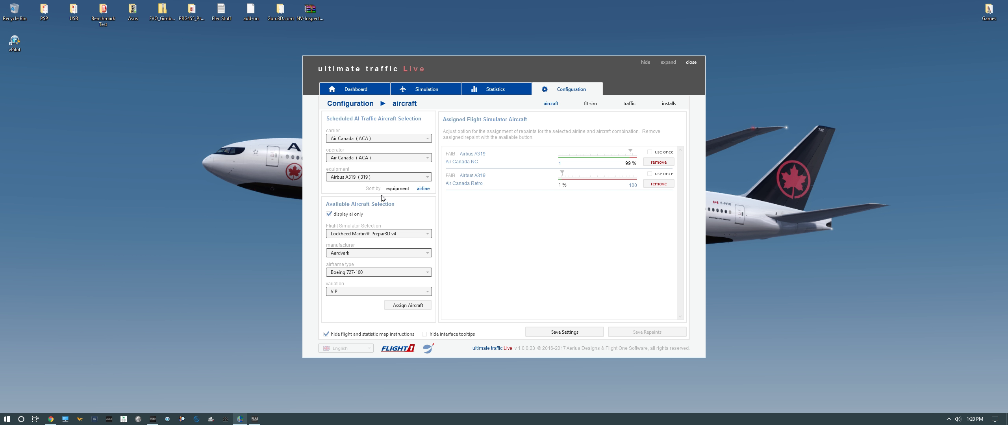
pyautogui.click(369, 179)
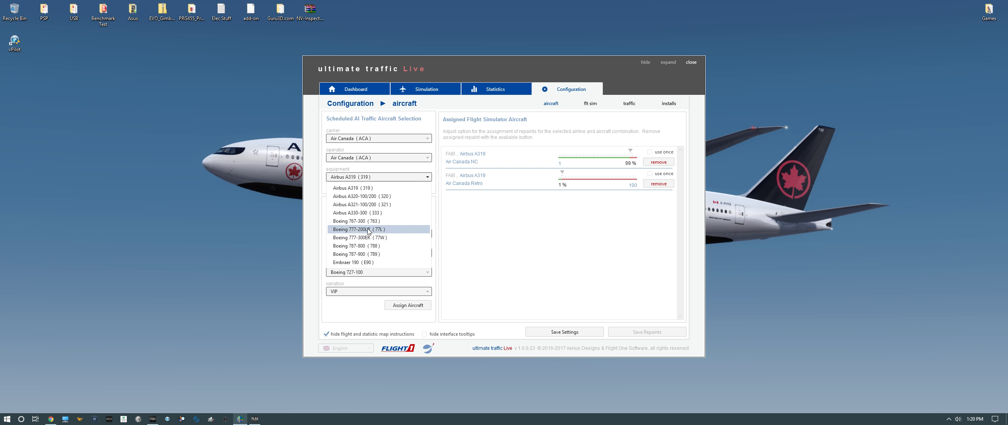
pyautogui.click(361, 189)
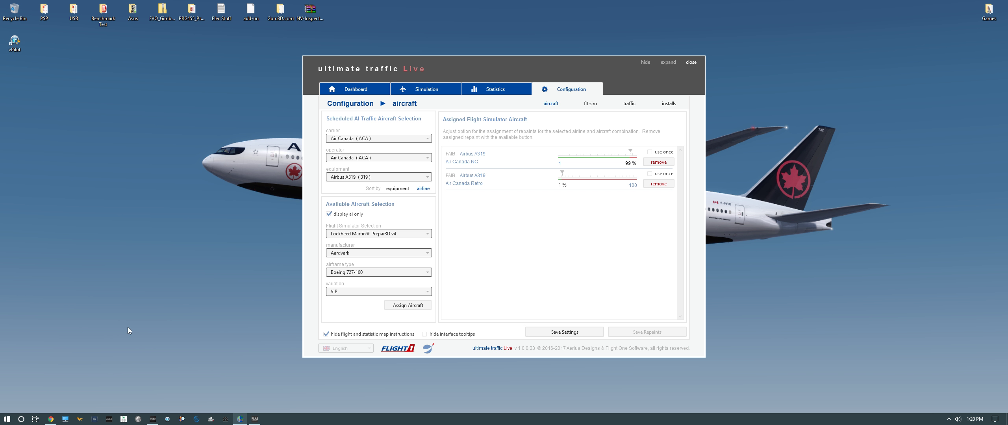
# Open the D:\FLAI\SimObjects\Airplanes folder in File Explorer
pyautogui.press('super+e')
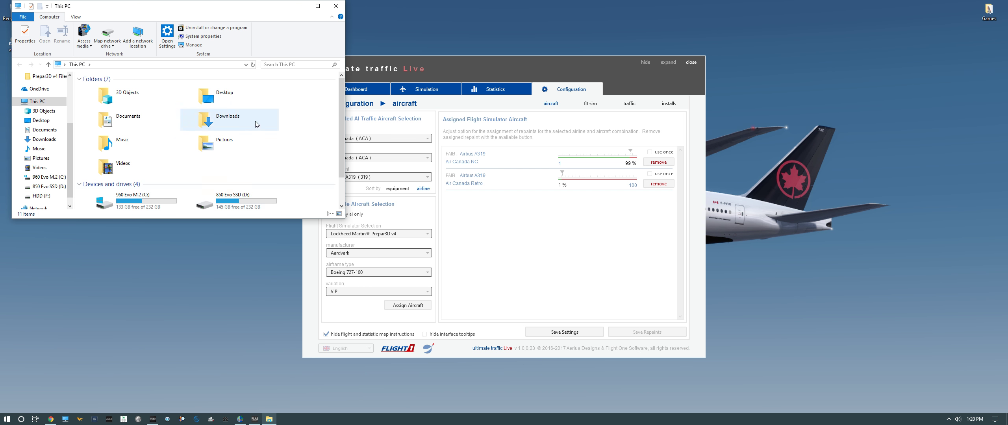
pyautogui.doubleClick(234, 201)
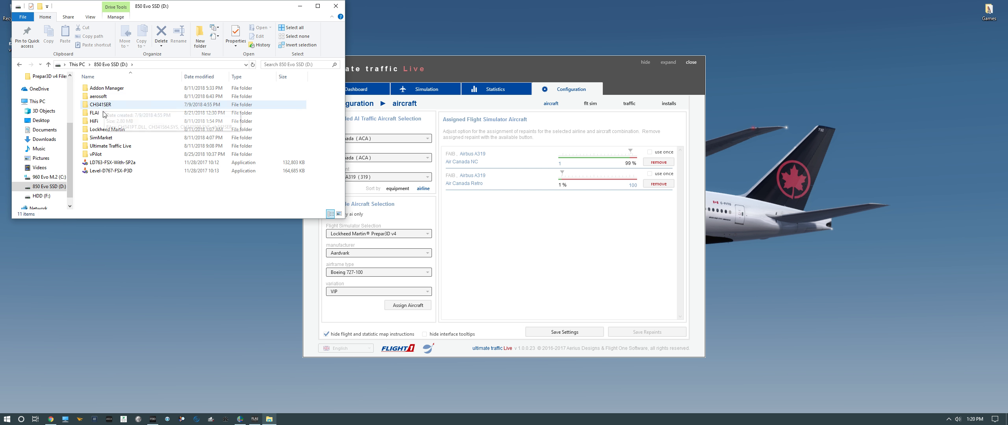
pyautogui.moveTo(95, 115)
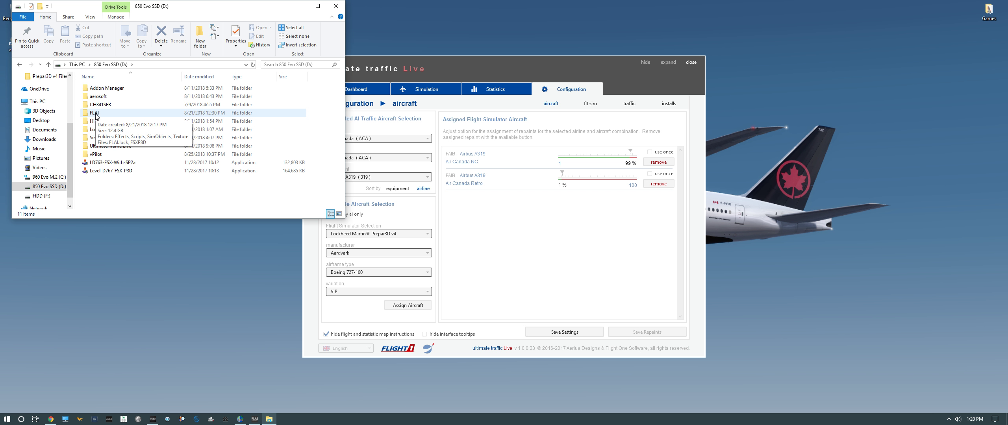
pyautogui.doubleClick(95, 113)
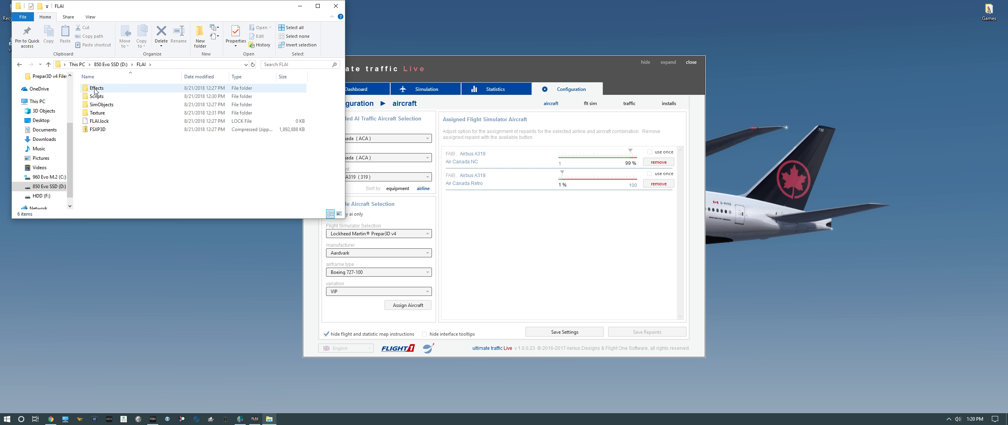
pyautogui.doubleClick(97, 104)
pyautogui.doubleClick(94, 88)
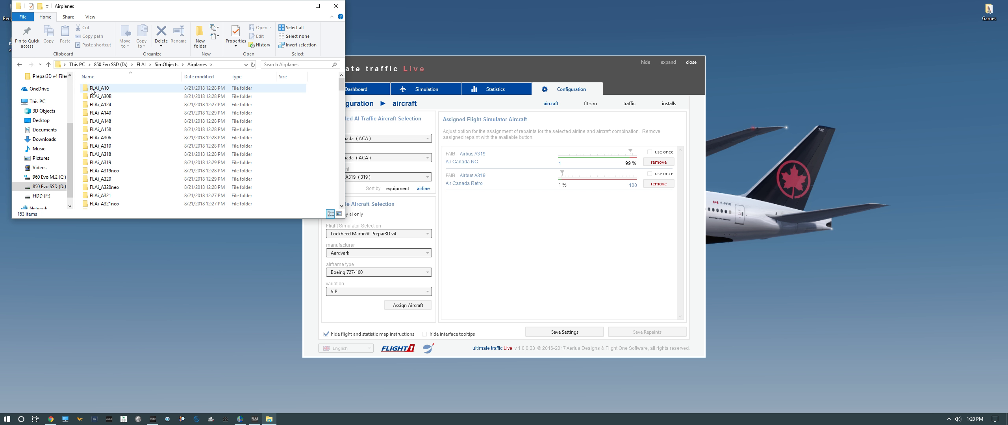
# Arrange the two windows side by side and open the FLAi_A319 texture.ACA-Air Canada NC folder
pyautogui.moveTo(417, 68); pyautogui.dragTo(655, 59)
pyautogui.moveTo(124, 3); pyautogui.dragTo(293, 66)
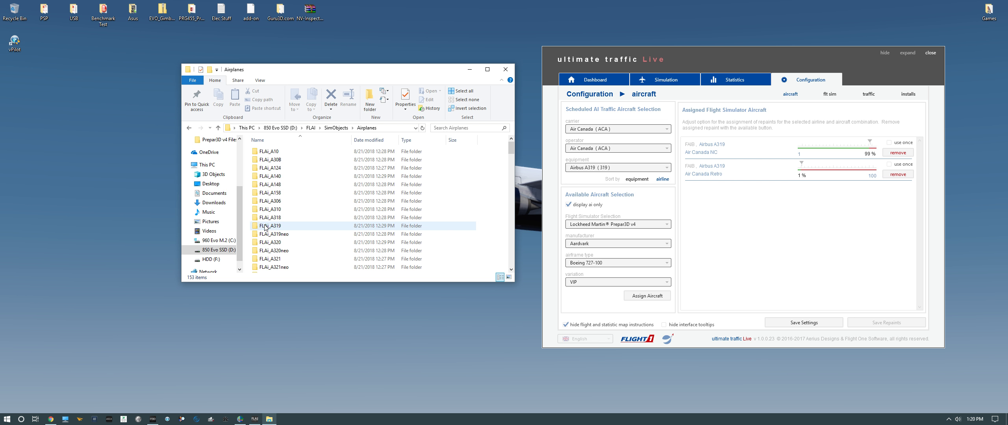
pyautogui.moveTo(270, 228)
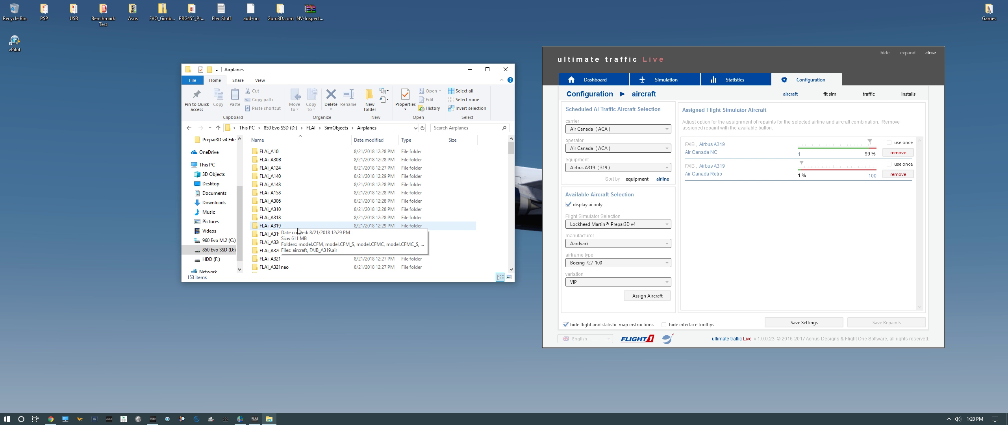
pyautogui.doubleClick(267, 227)
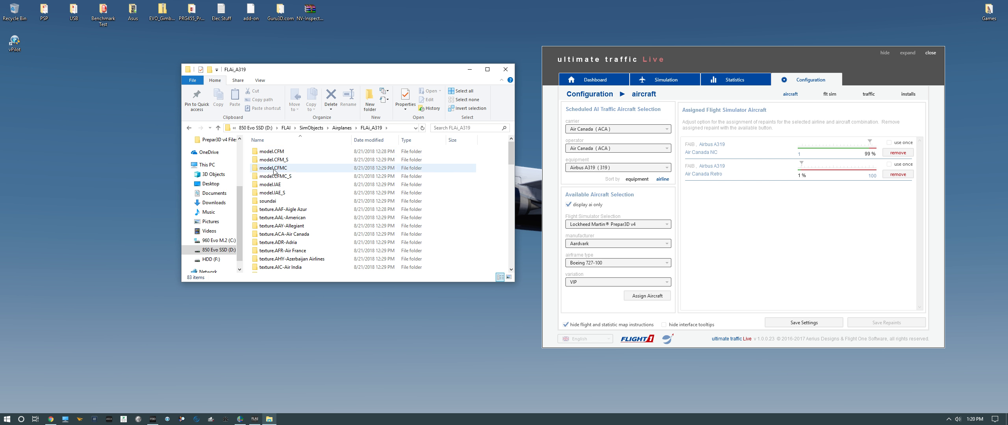
pyautogui.doubleClick(262, 235)
pyautogui.doubleClick(263, 151)
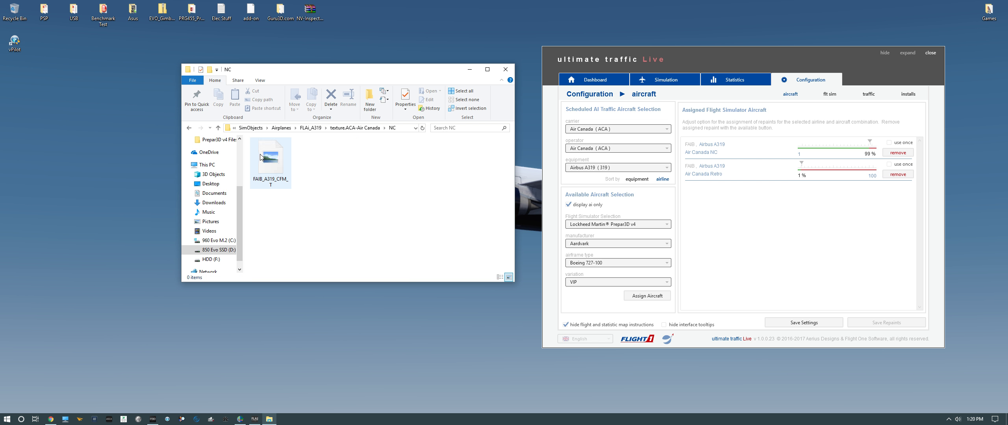
# Open the Retro texture folder, then return to the FLAi_A319 folder
pyautogui.hotkey('alt', 'Left')
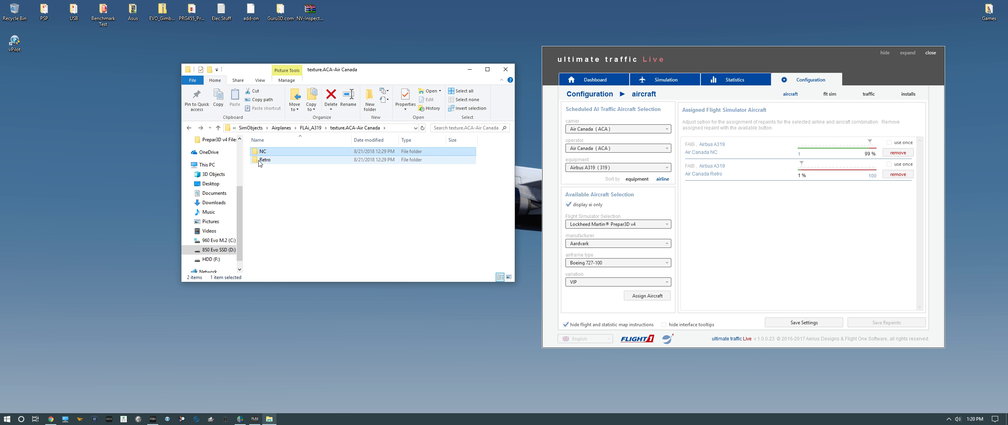
pyautogui.doubleClick(262, 160)
pyautogui.hotkey('alt', 'Left')
pyautogui.hotkey('alt', 'Left')
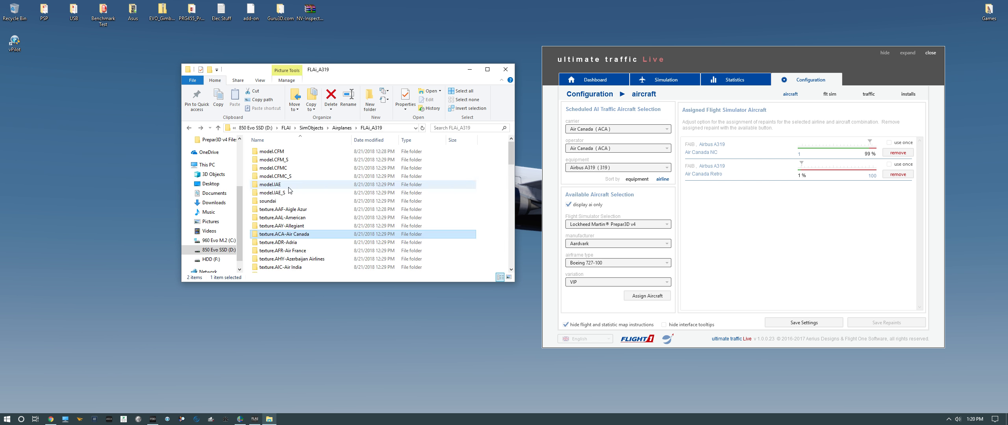
# Open FLAi_A319's aircraft.cfg in Notepad++, highlight the ui_manufacturer=FAIB line, and close Notepad++
pyautogui.scroll(-1, 278, 206)
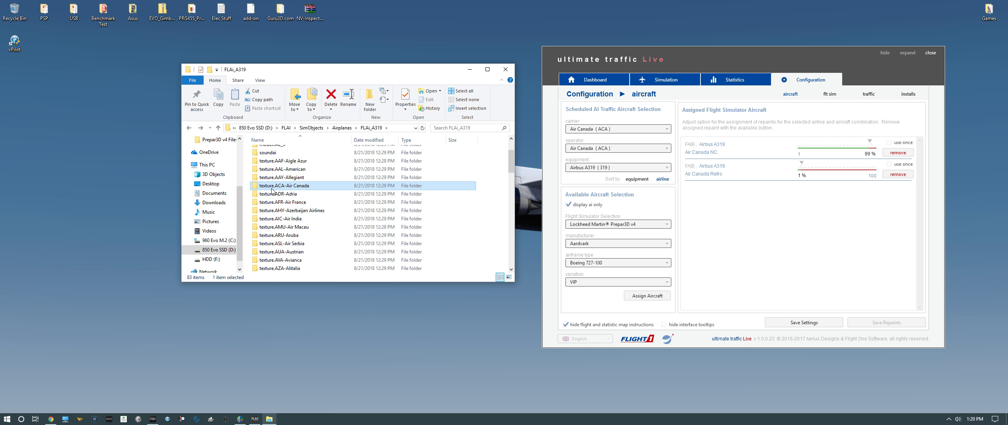
pyautogui.scroll(-6, 275, 207)
pyautogui.scroll(-15, 268, 213)
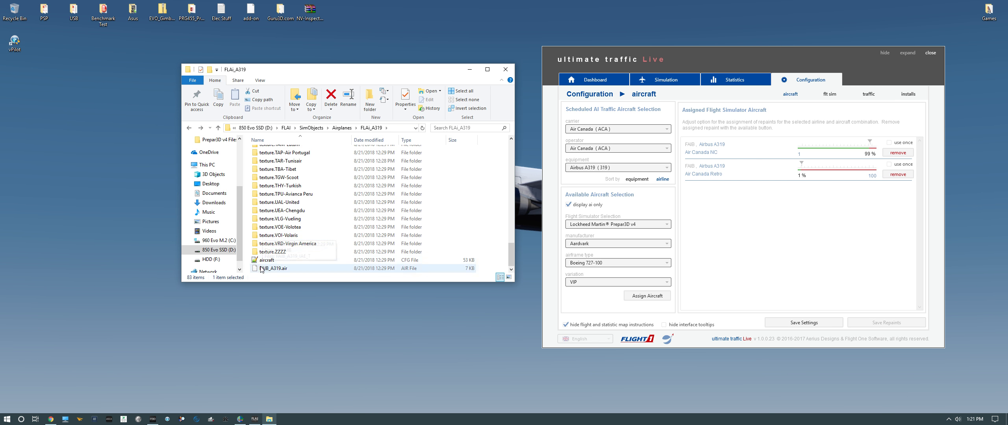
pyautogui.doubleClick(261, 261)
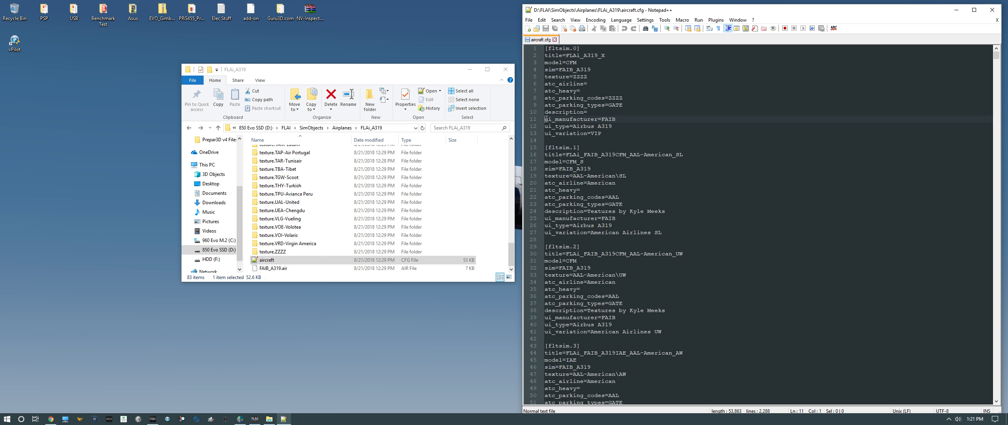
pyautogui.moveTo(545, 119); pyautogui.dragTo(615, 119)
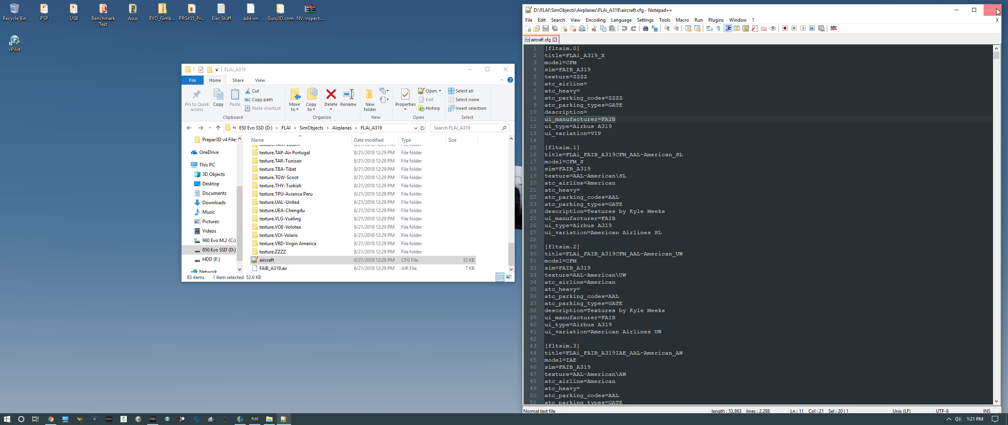
pyautogui.click(619, 122)
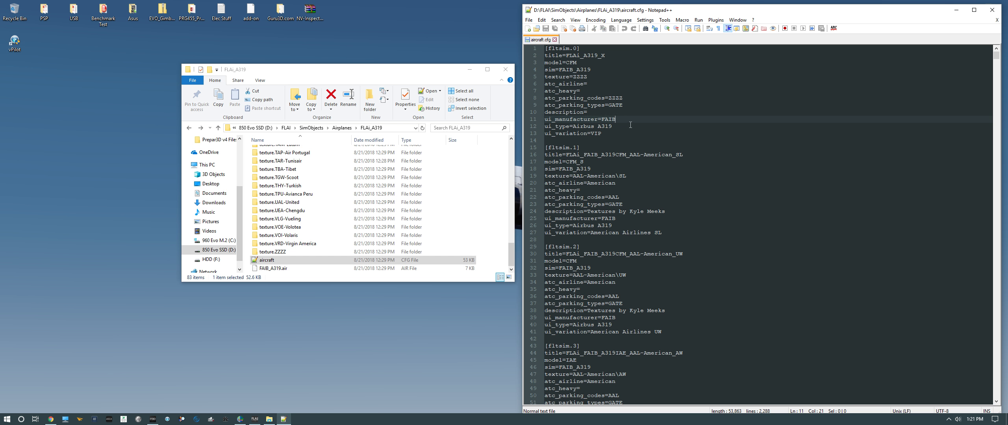
pyautogui.moveTo(621, 118); pyautogui.dragTo(552, 119)
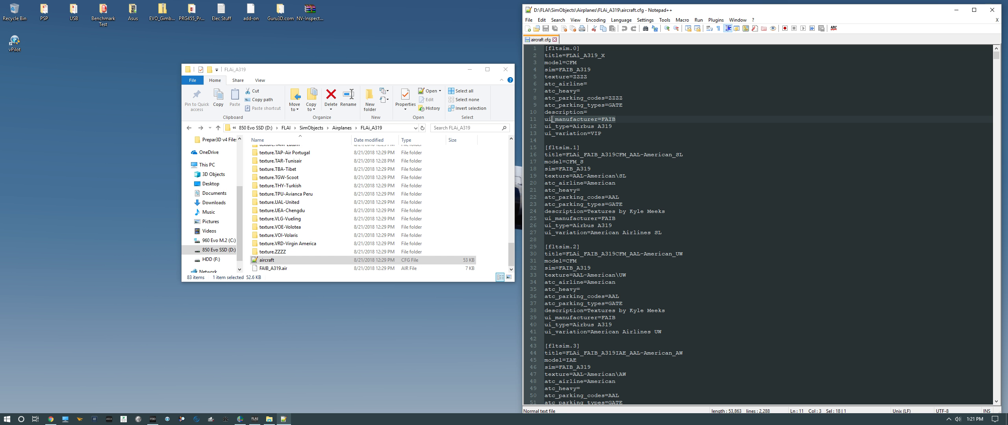
pyautogui.click(955, 9)
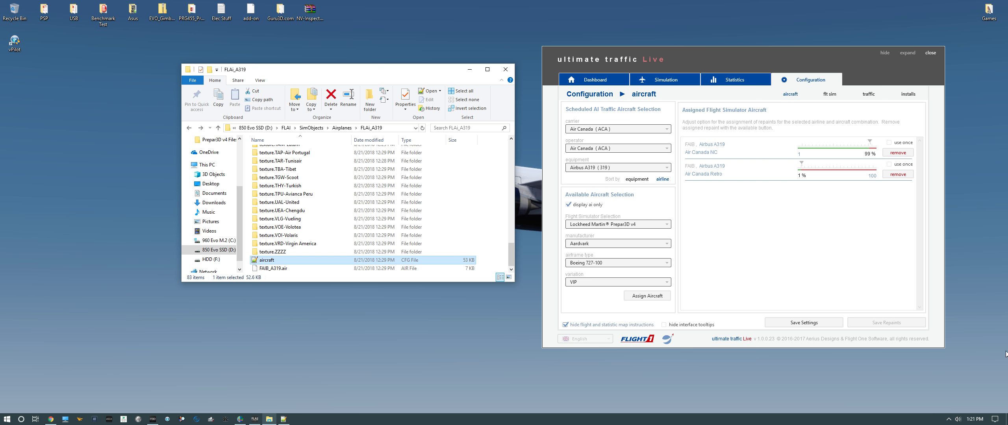
# Set the available aircraft manufacturer to FAIB
pyautogui.click(590, 242)
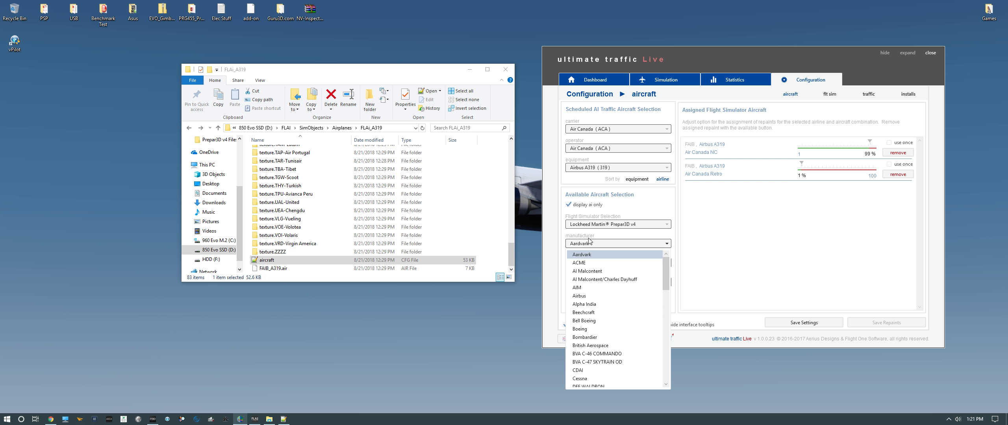
pyautogui.scroll(-5, 591, 314)
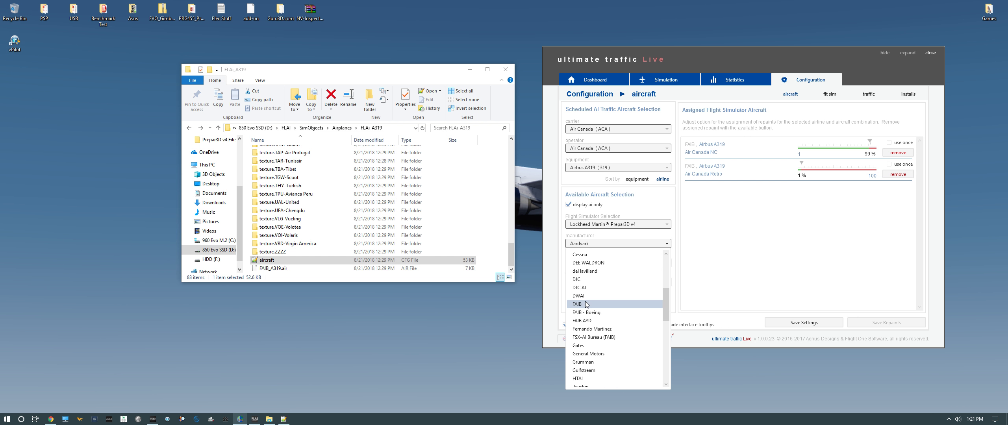
pyautogui.click(585, 304)
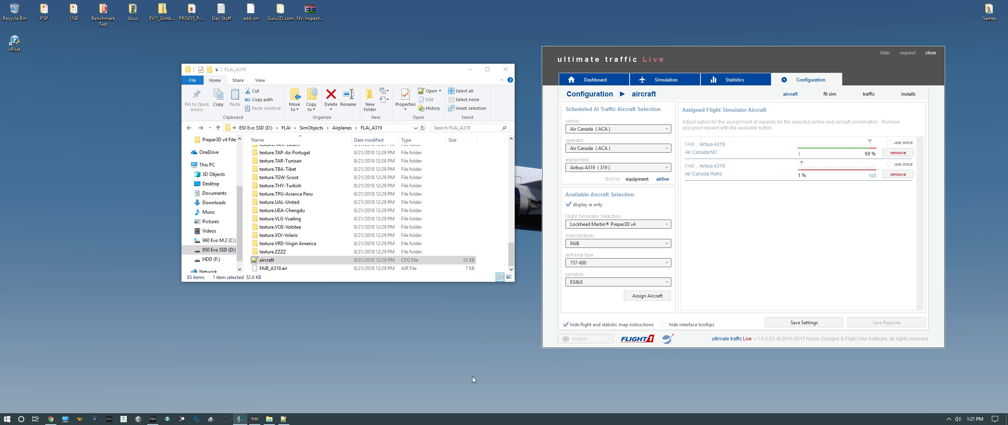
# Set the available aircraft's airframe base to Airbus A319 and its variation to Air Canada NC
pyautogui.click(579, 262)
pyautogui.scroll(-1, 572, 354)
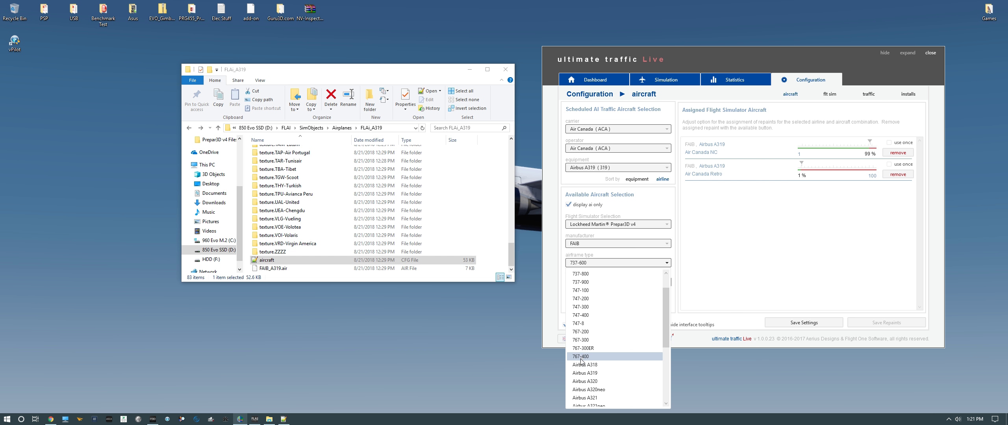
pyautogui.click(580, 372)
pyautogui.click(579, 282)
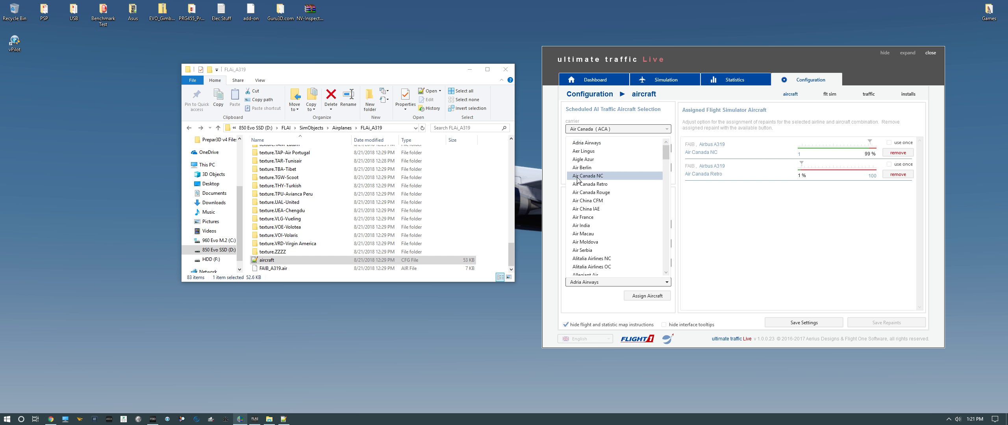
pyautogui.click(577, 177)
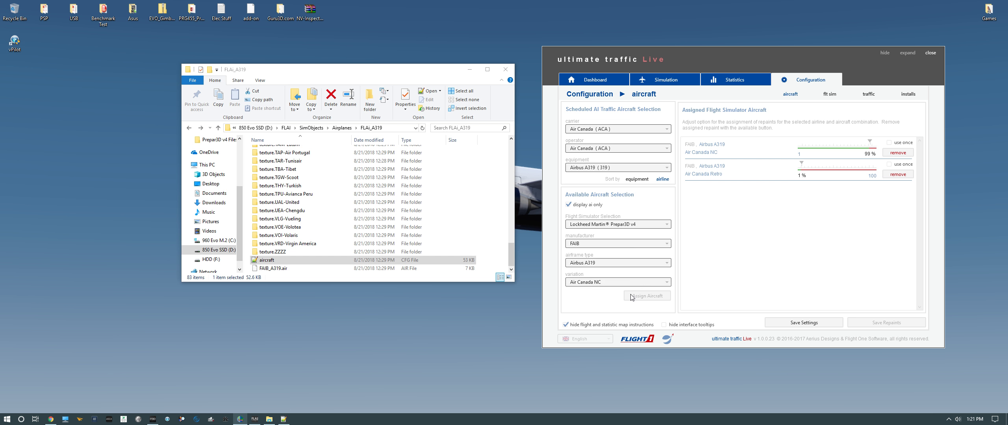
# Set the scheduled traffic carrier and operator both to United Airlines (UAL)
pyautogui.click(663, 129)
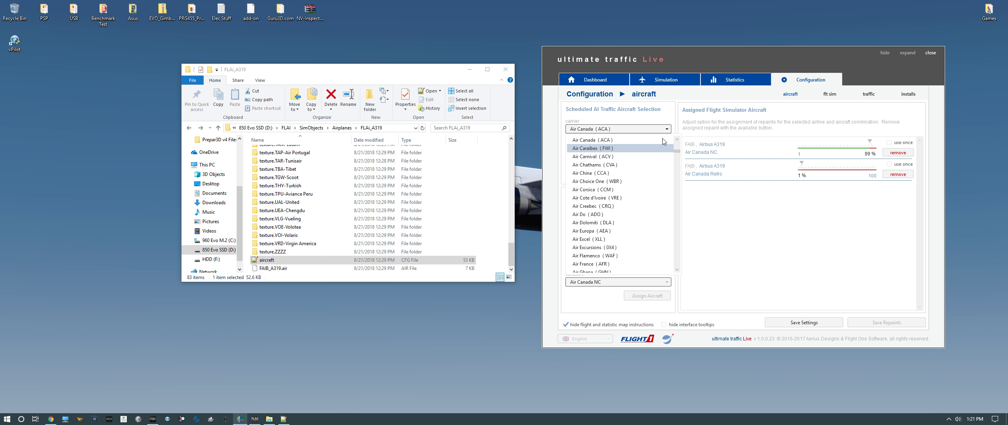
pyautogui.click(787, 222)
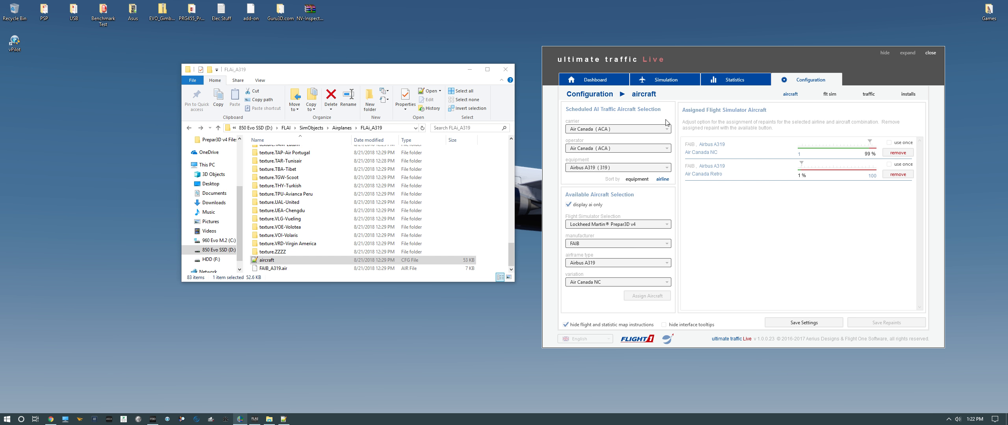
pyautogui.click(658, 130)
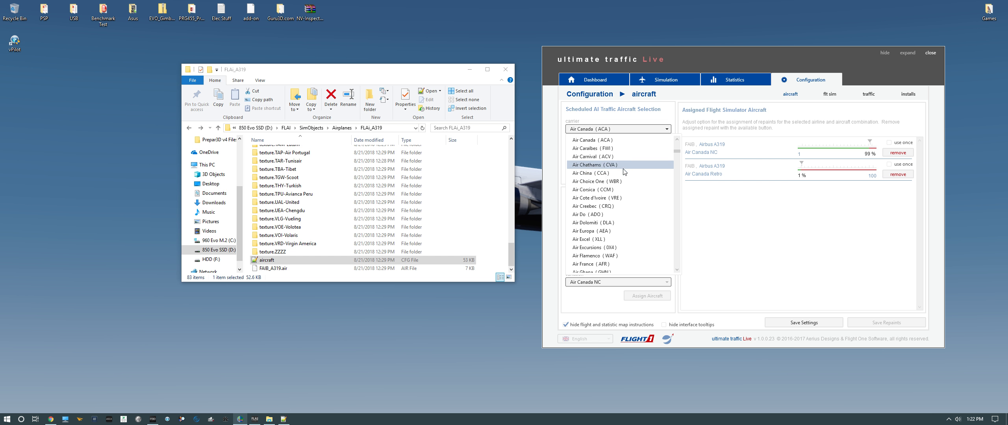
pyautogui.scroll(-20, 616, 197)
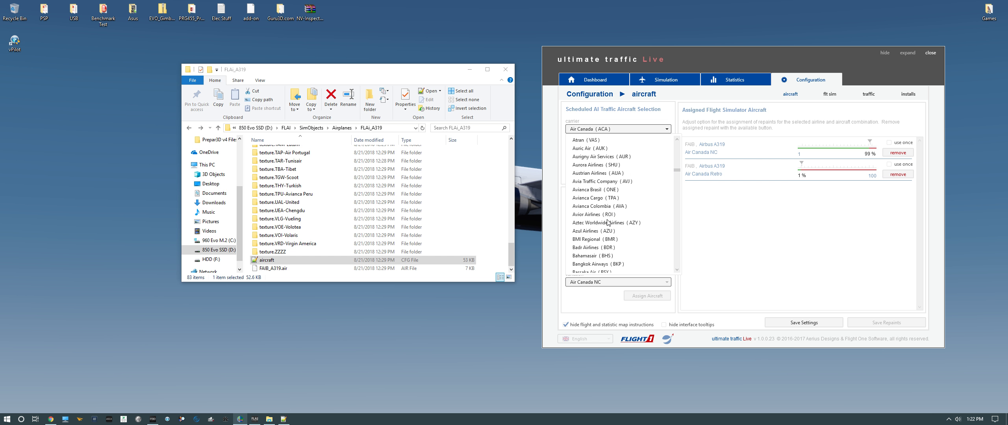
pyautogui.scroll(-20, 608, 223)
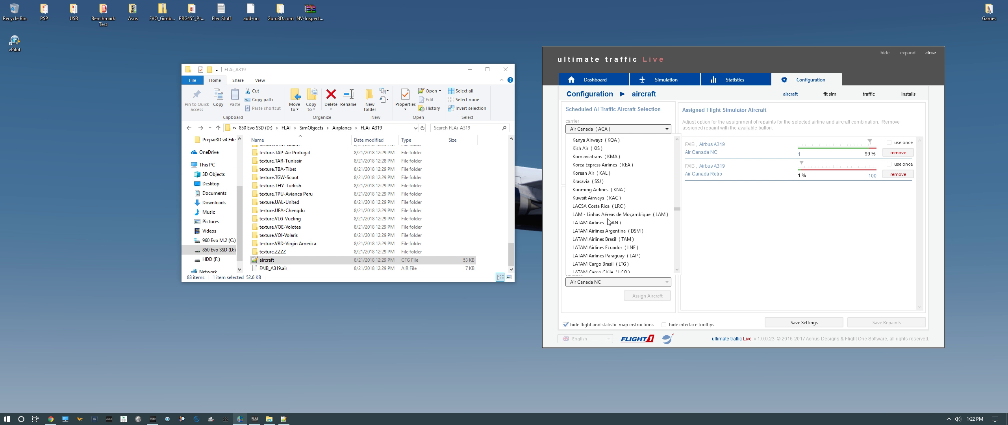
pyautogui.scroll(-20, 609, 222)
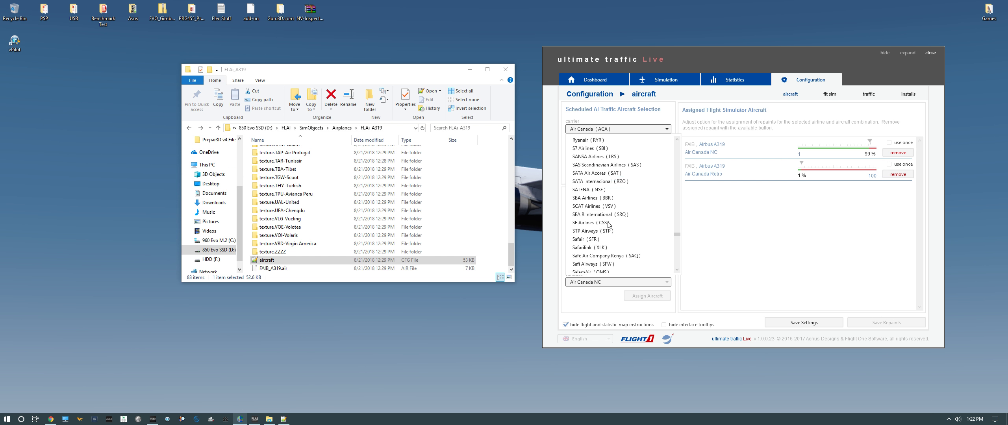
pyautogui.scroll(-10, 608, 226)
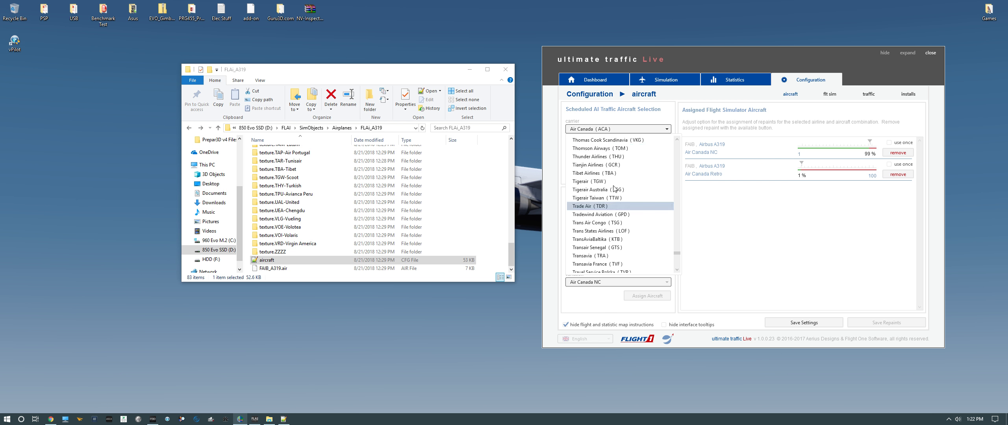
pyautogui.scroll(-8, 578, 239)
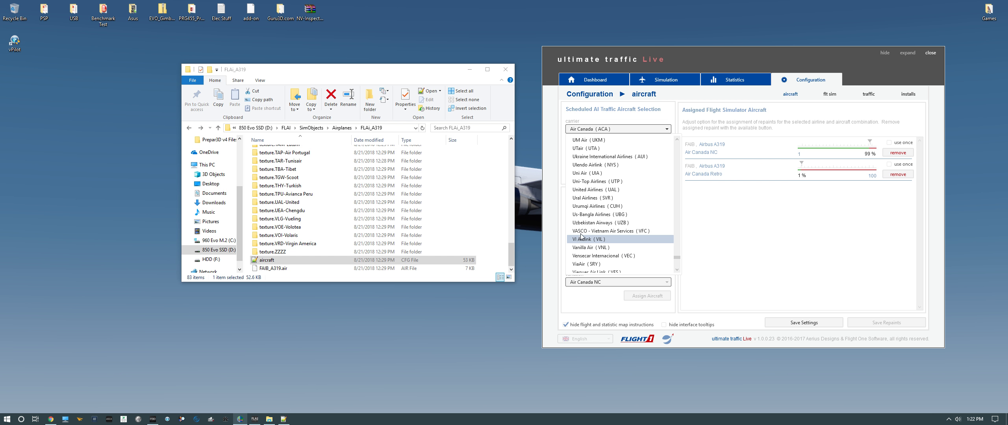
pyautogui.click(587, 190)
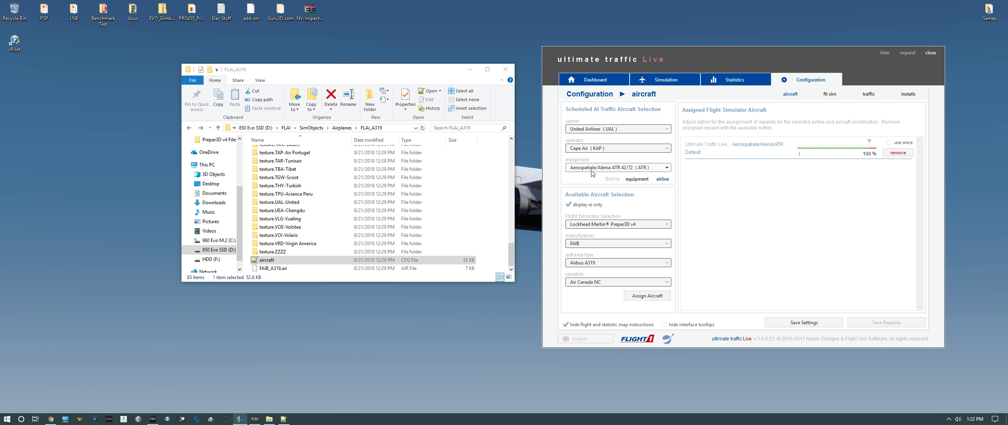
pyautogui.click(591, 148)
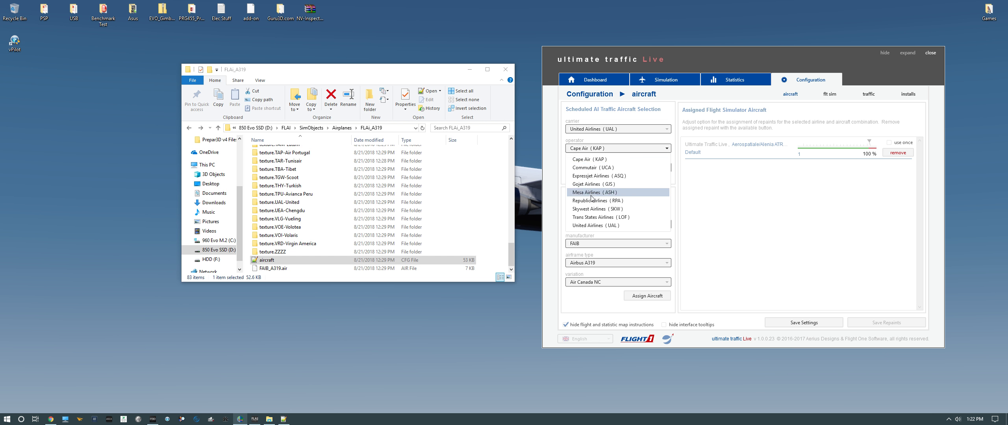
pyautogui.click(595, 225)
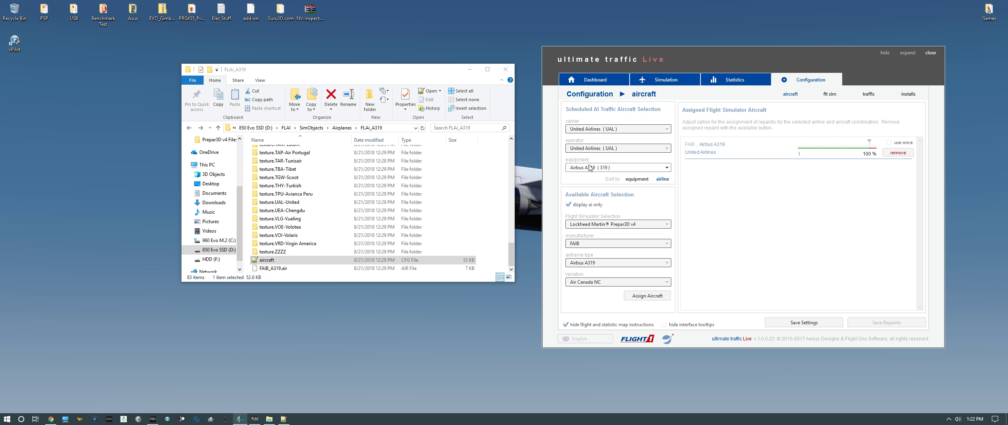
# Set the scheduled equipment to Boeing 787-800 (788)
pyautogui.click(590, 168)
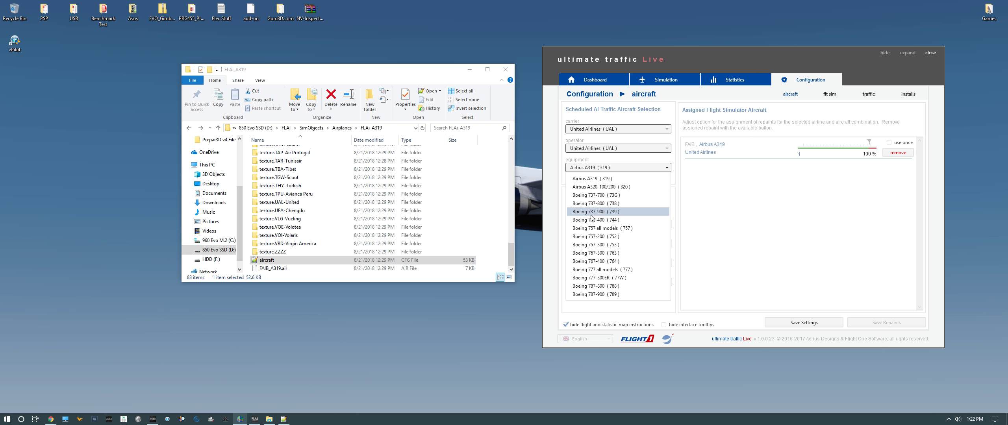
pyautogui.click(593, 278)
pyautogui.click(614, 168)
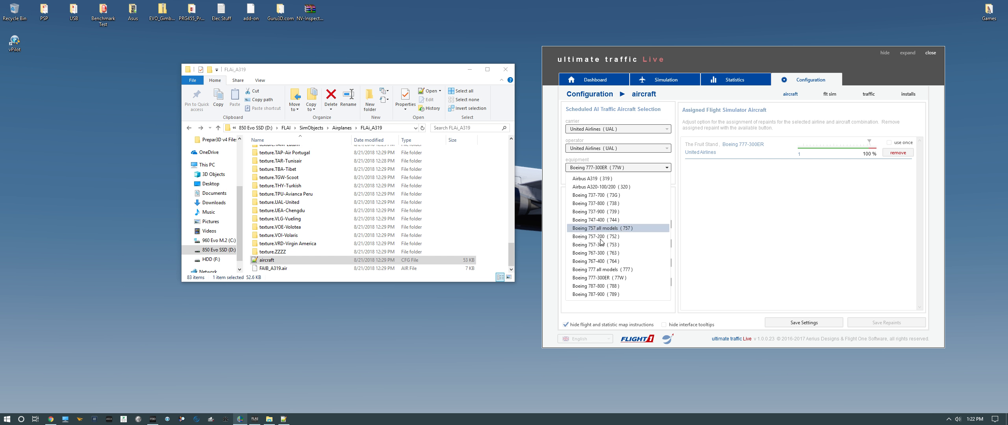
pyautogui.click(603, 294)
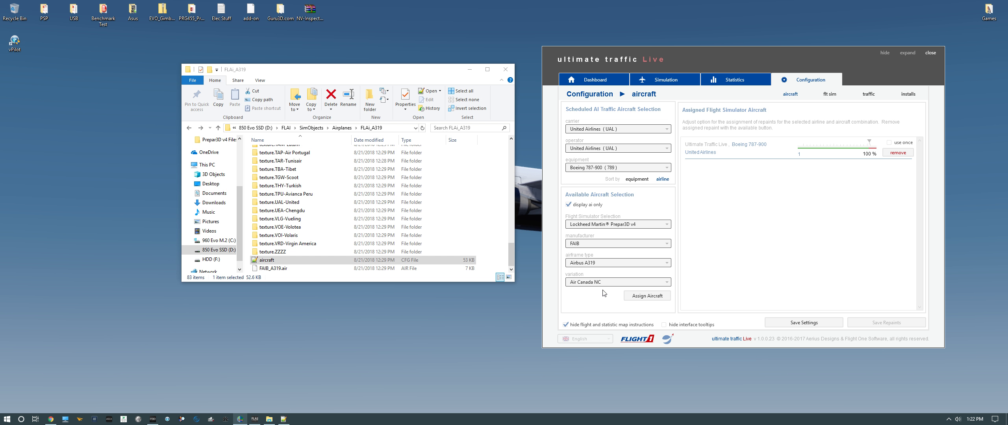
pyautogui.click(572, 171)
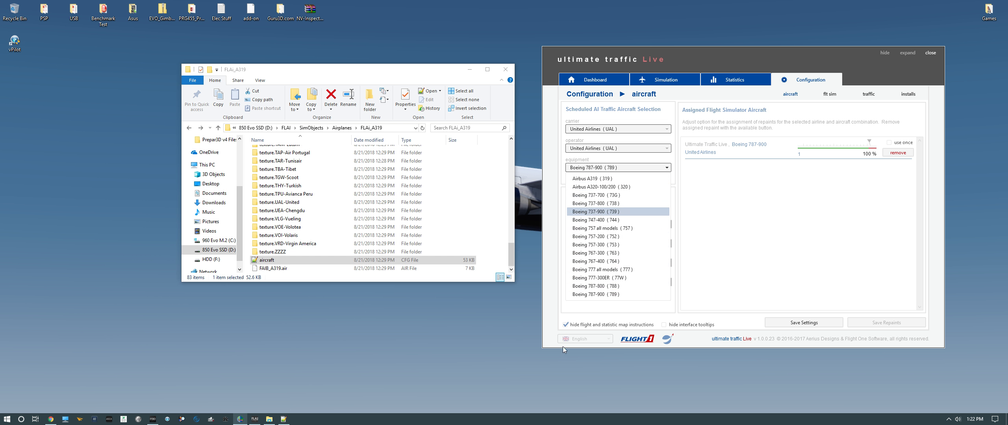
pyautogui.click(601, 277)
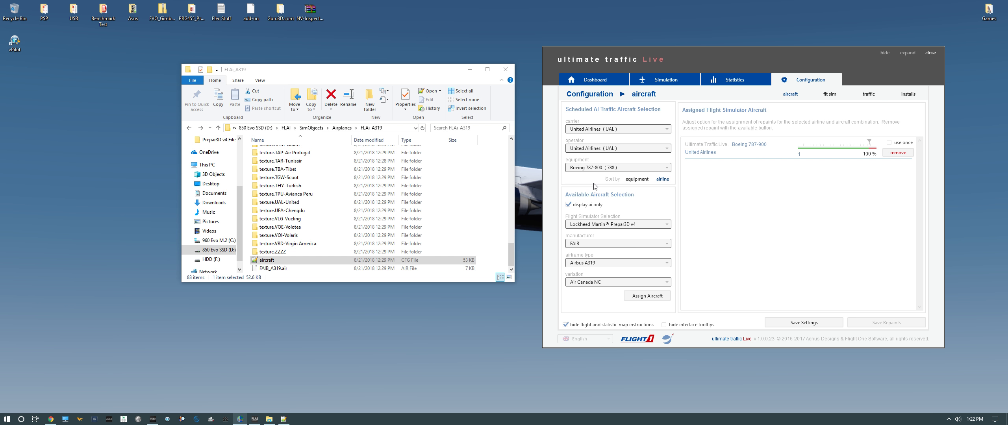
pyautogui.click(594, 148)
pyautogui.click(605, 152)
# Open the FLAi_B788 aircraft folder, view its texture.UAL-United folder, and go back up
pyautogui.click(394, 222)
pyautogui.hotkey('alt', 'Up')
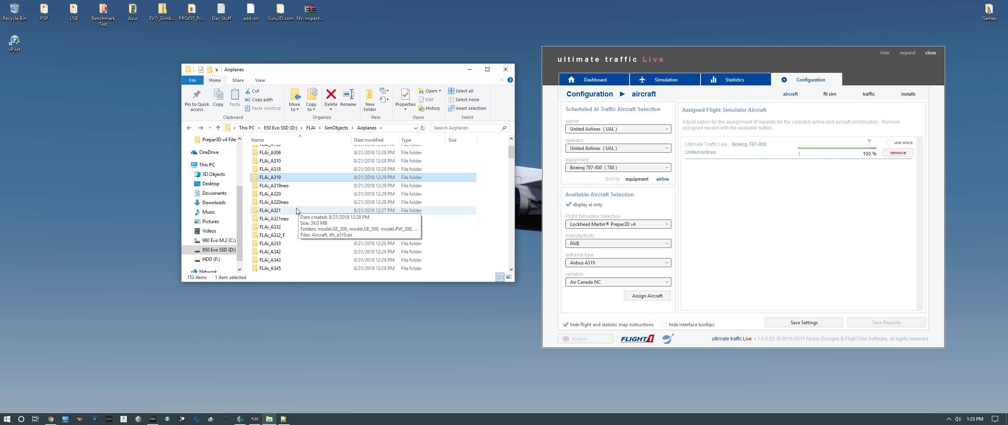
pyautogui.scroll(-8, 296, 212)
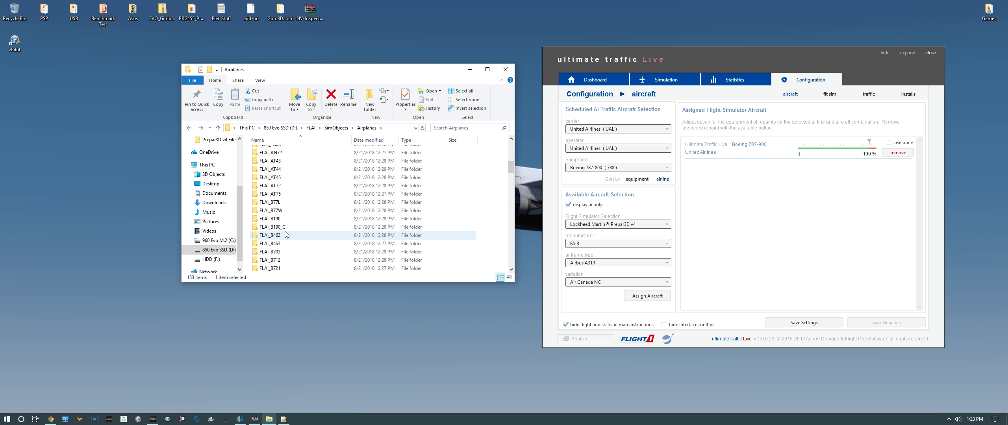
pyautogui.scroll(-5, 285, 235)
pyautogui.scroll(-5, 286, 237)
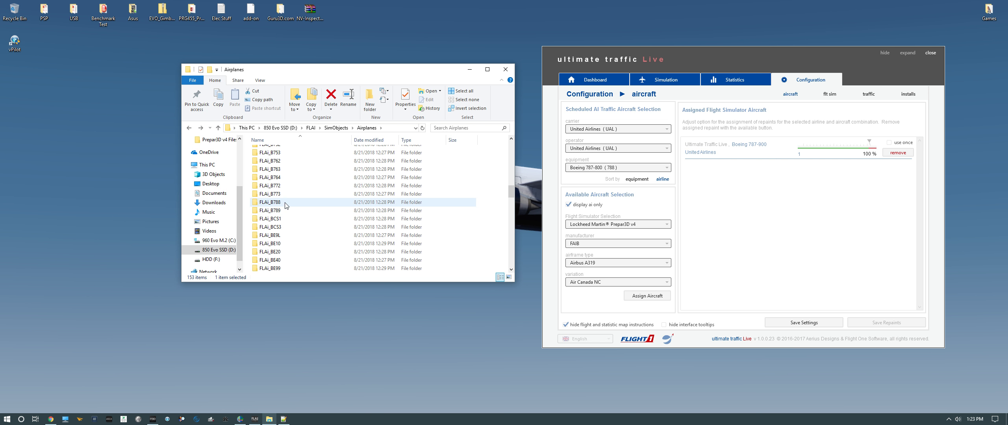
pyautogui.doubleClick(270, 202)
pyautogui.scroll(-5, 285, 207)
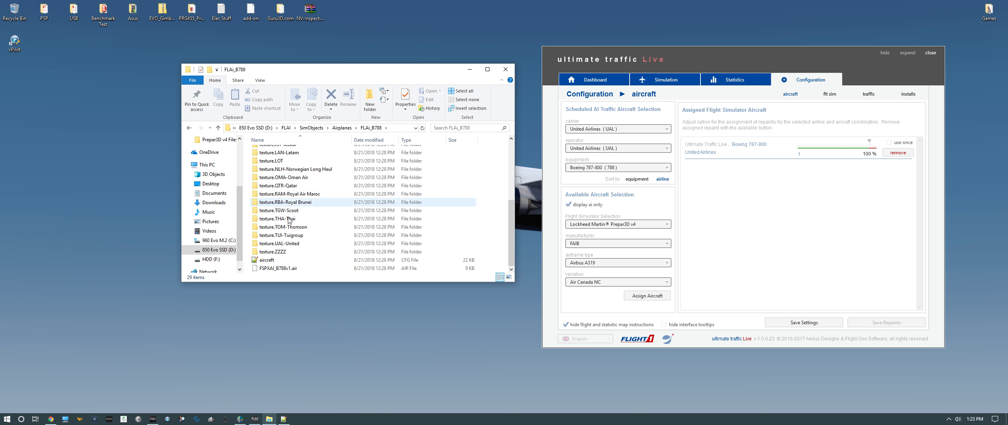
pyautogui.doubleClick(276, 243)
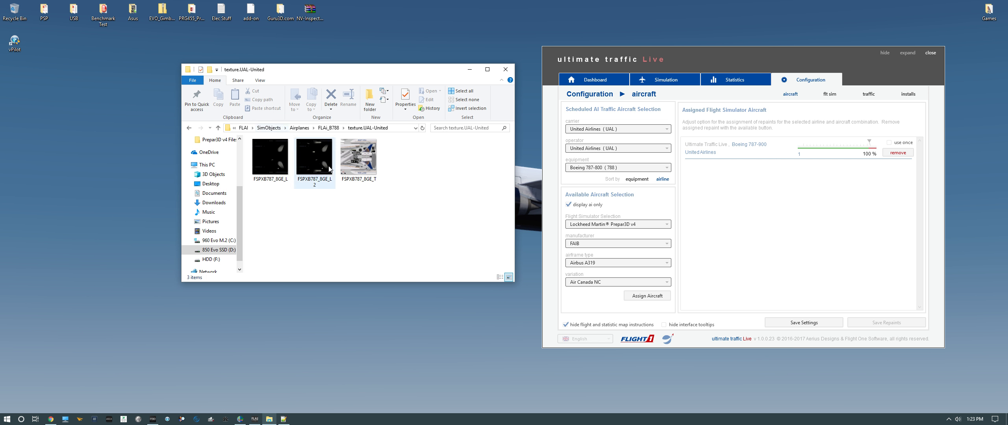
pyautogui.press('BackSpace')
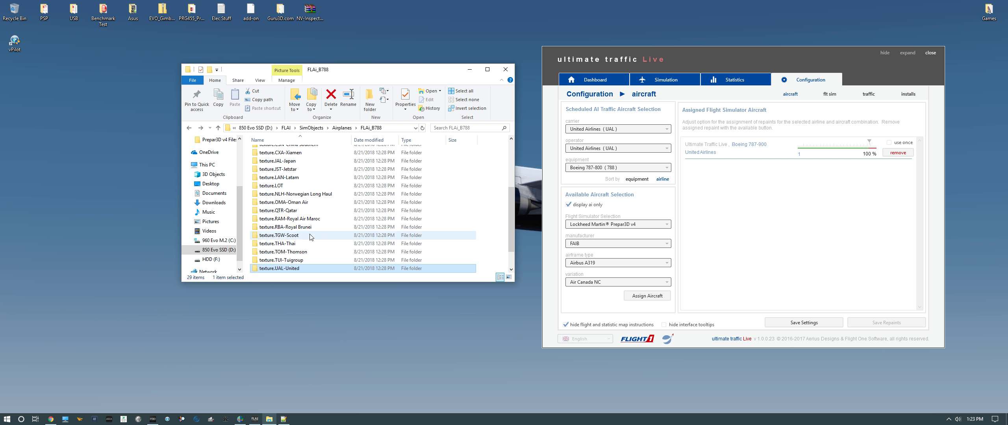
pyautogui.scroll(-1, 311, 236)
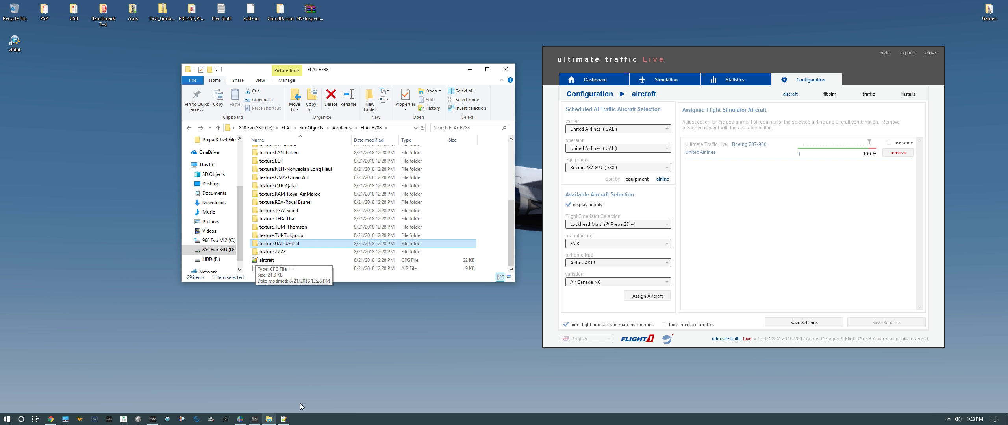
# Close the A319 aircraft.cfg in Notepad++ and open FLAi_B788's aircraft.cfg instead
pyautogui.click(283, 419)
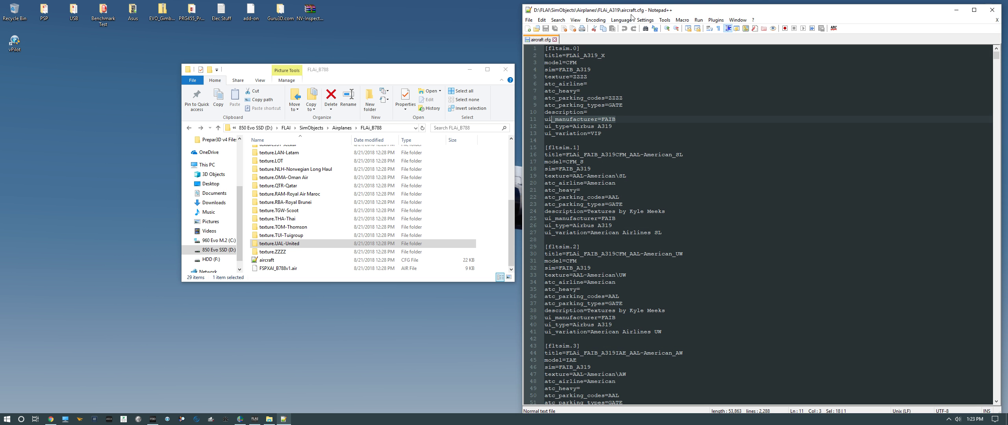
pyautogui.click(554, 40)
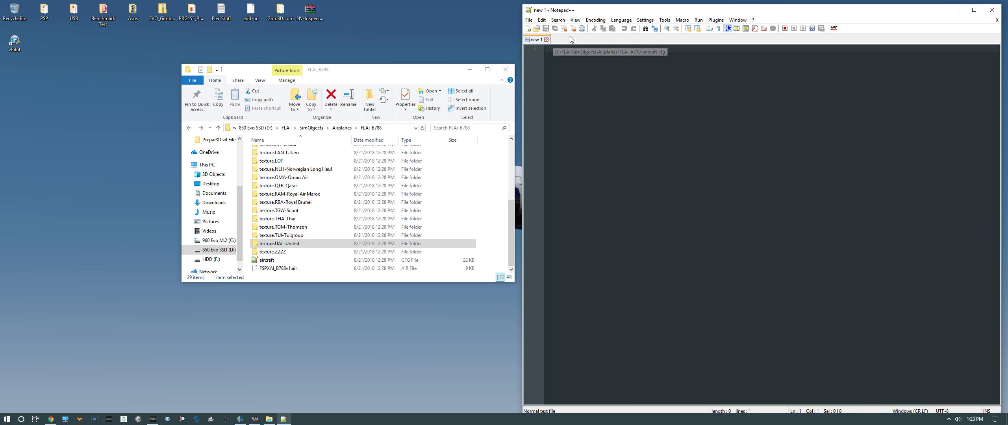
pyautogui.doubleClick(267, 261)
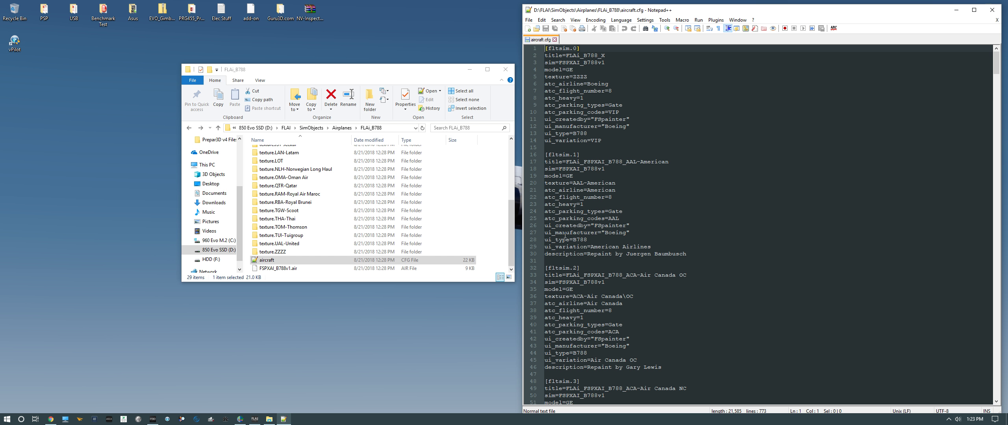
pyautogui.click(956, 10)
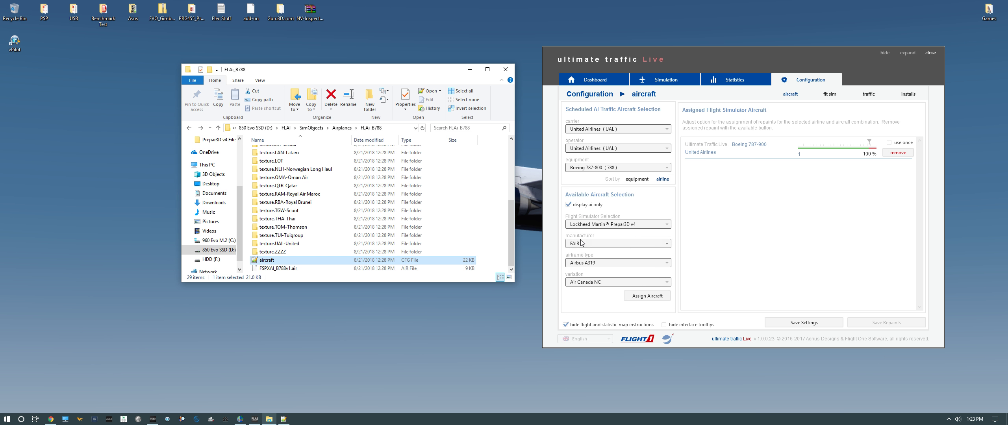
# Set the available aircraft to manufacturer Boeing, airframe base B788, variation United Airlines
pyautogui.click(583, 243)
pyautogui.scroll(7, 589, 319)
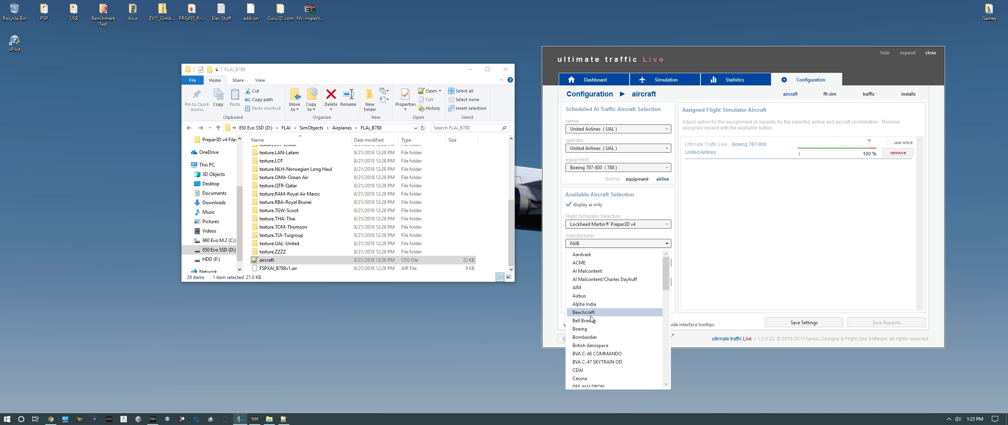
pyautogui.click(587, 328)
pyautogui.click(588, 263)
pyautogui.click(586, 291)
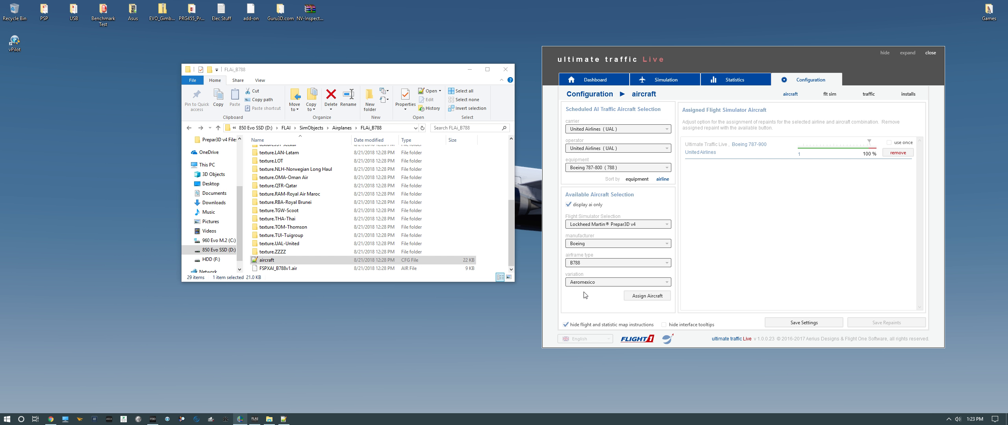
pyautogui.click(593, 283)
pyautogui.scroll(-3, 587, 268)
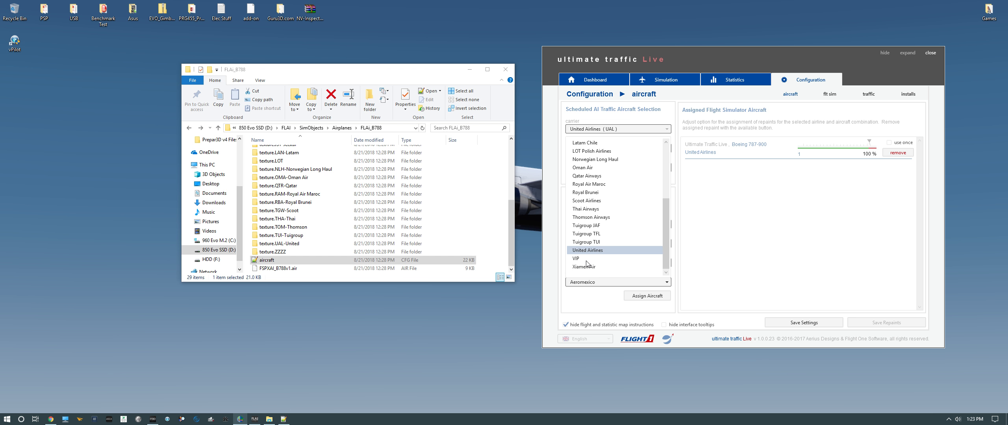
pyautogui.click(587, 251)
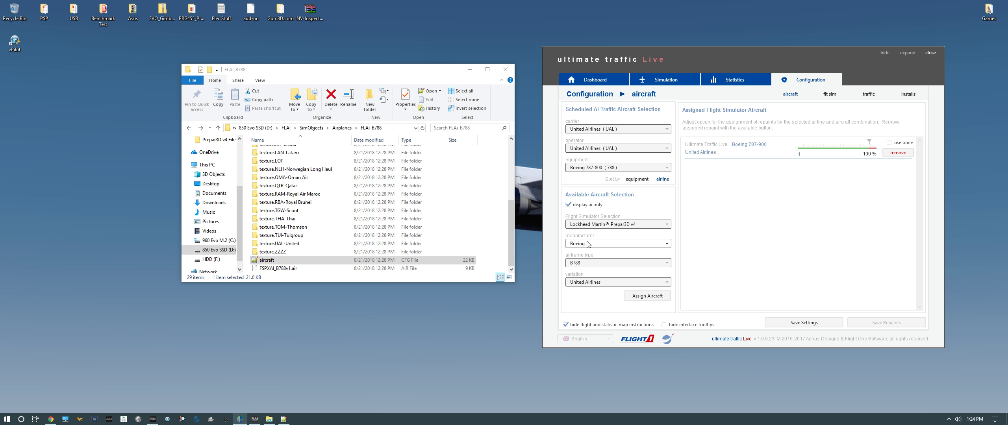
# Highlight the ui_manufacturer="Boeing" line in the B788 aircraft.cfg, then close the file and Notepad++
pyautogui.click(285, 418)
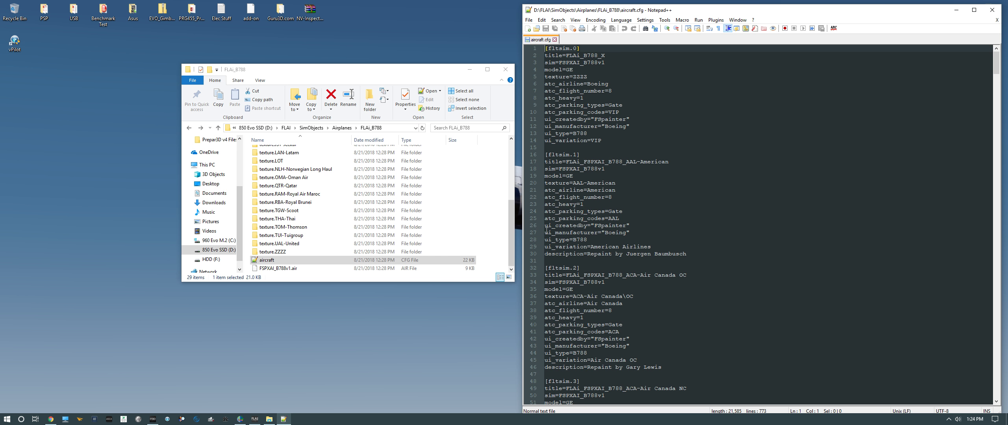
pyautogui.moveTo(545, 231); pyautogui.dragTo(630, 233)
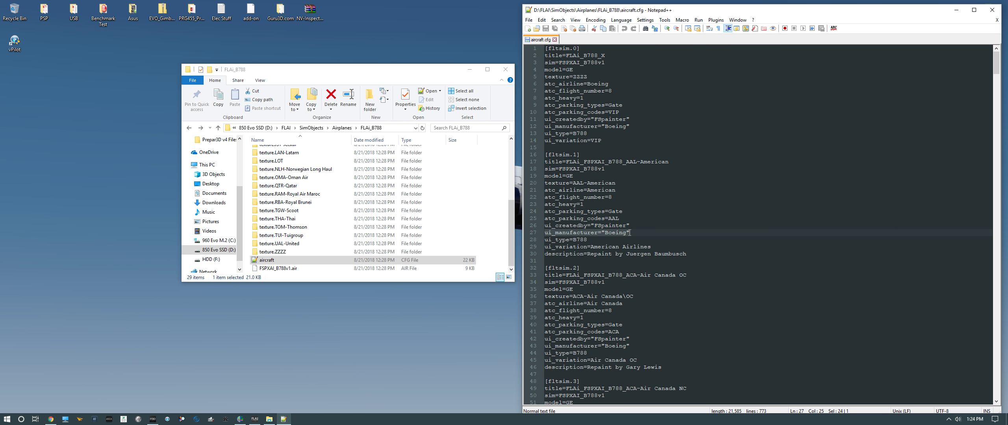
pyautogui.click(631, 232)
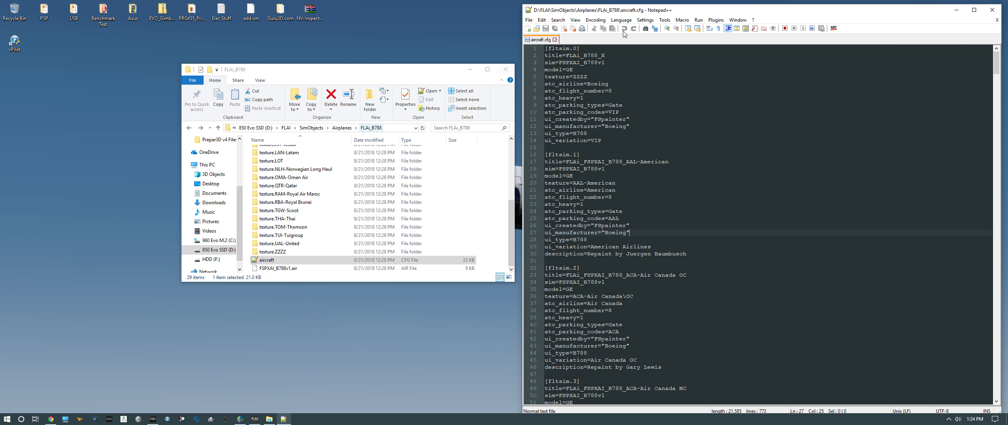
pyautogui.click(554, 39)
pyautogui.click(992, 9)
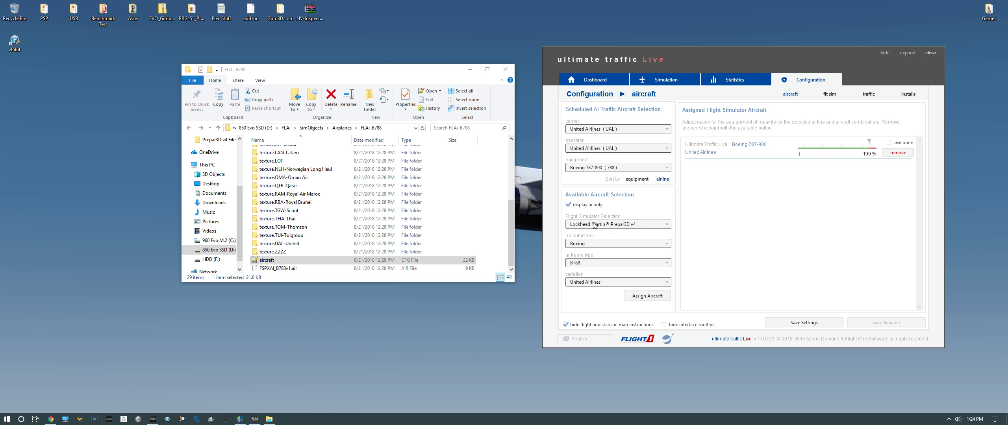
# Assign the Boeing B788 United Airlines aircraft to the United Airlines 787-800 flights
pyautogui.click(587, 244)
pyautogui.click(587, 258)
pyautogui.click(653, 298)
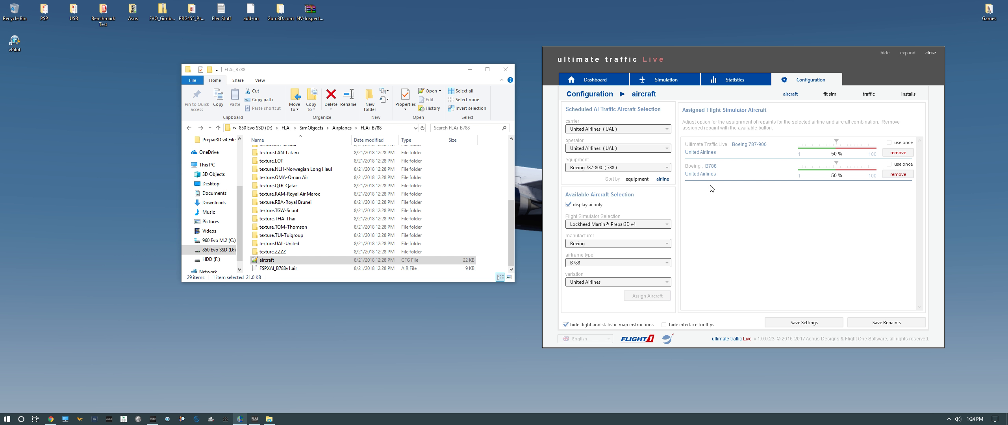